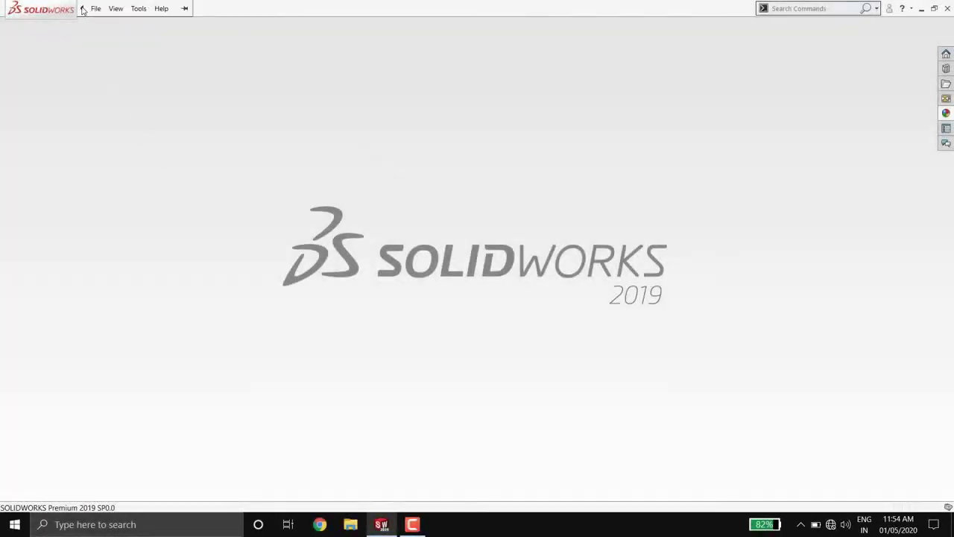
# Create a new assembly document from File > New.
pyautogui.click(94, 8)
pyautogui.click(111, 25)
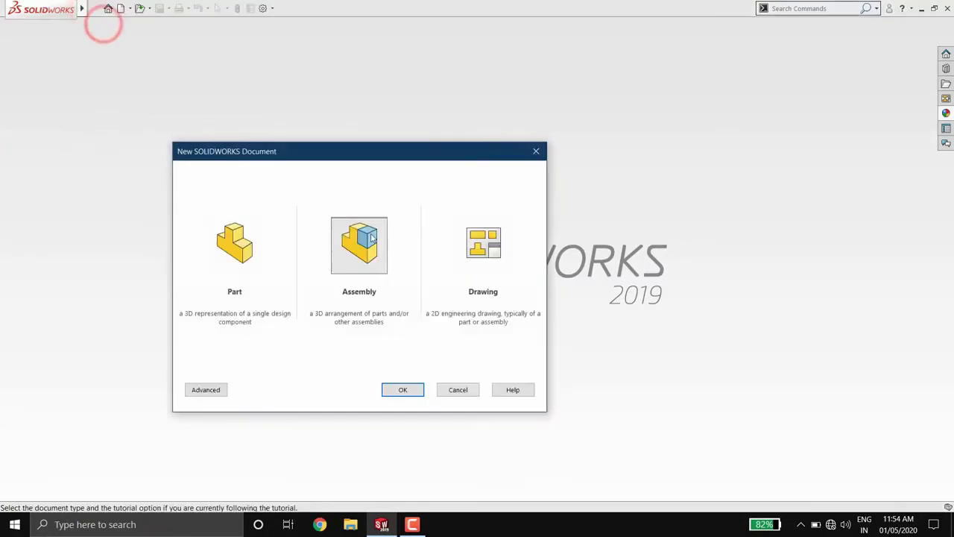
pyautogui.click(350, 249)
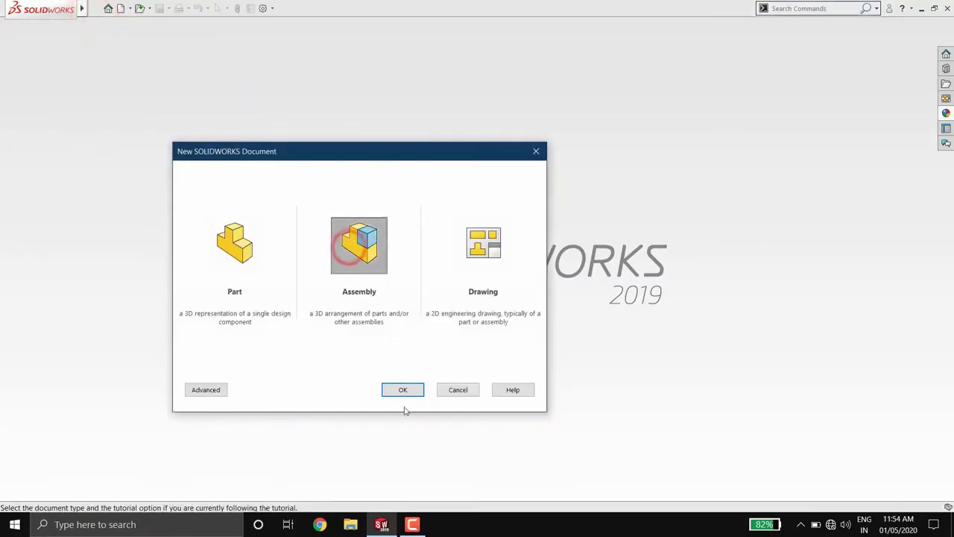
pyautogui.click(402, 391)
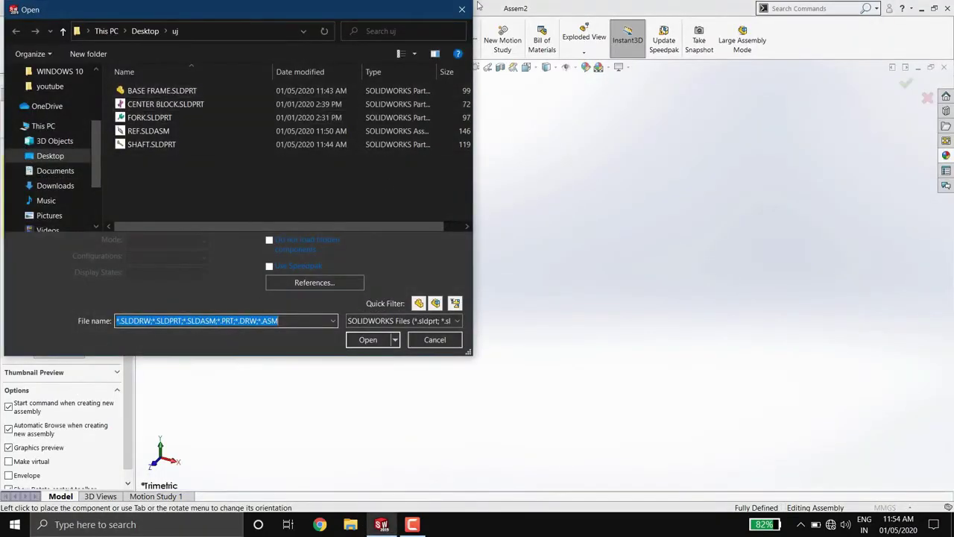
pyautogui.click(463, 11)
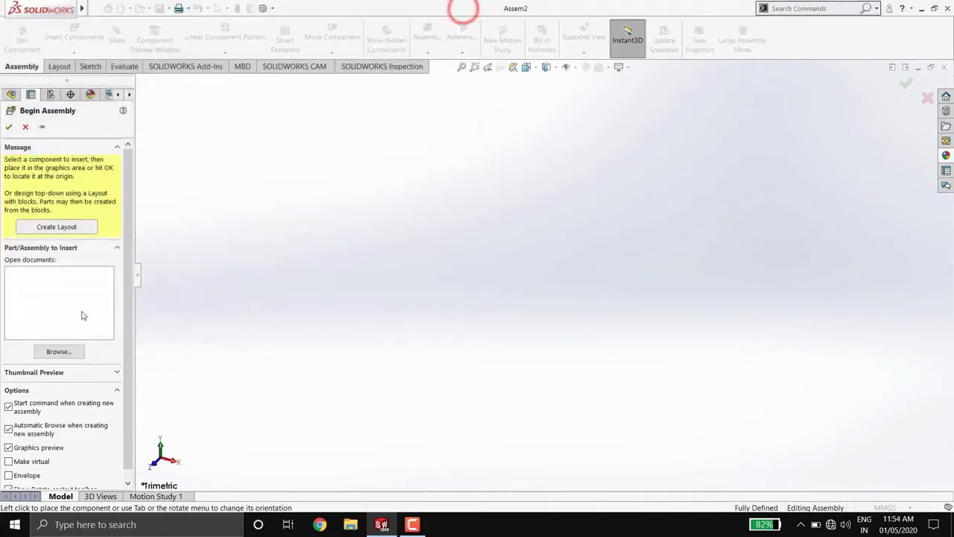
# Insert BASE FRAME.SLDPRT as the first, fixed component of the assembly.
pyautogui.click(58, 354)
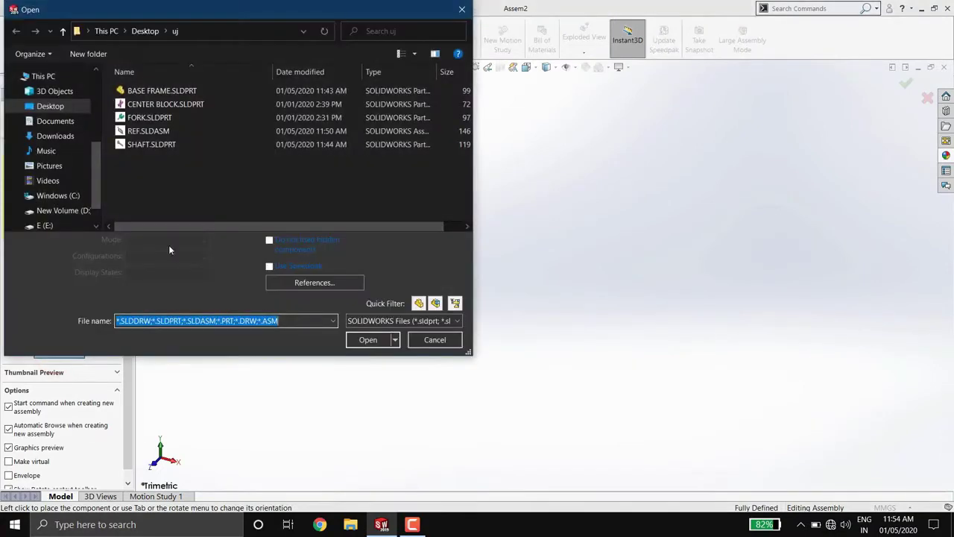
pyautogui.click(148, 93)
pyautogui.click(369, 322)
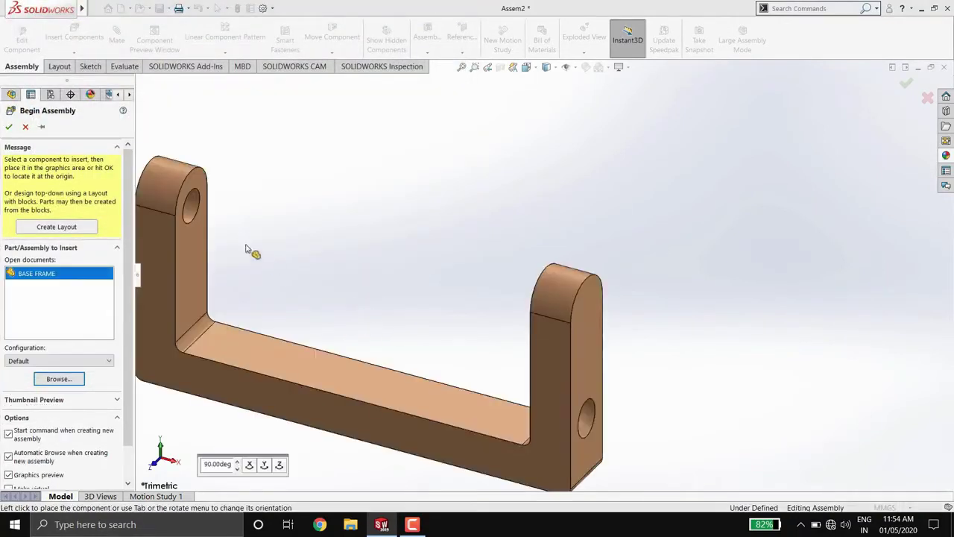
pyautogui.click(9, 127)
pyautogui.click(9, 127)
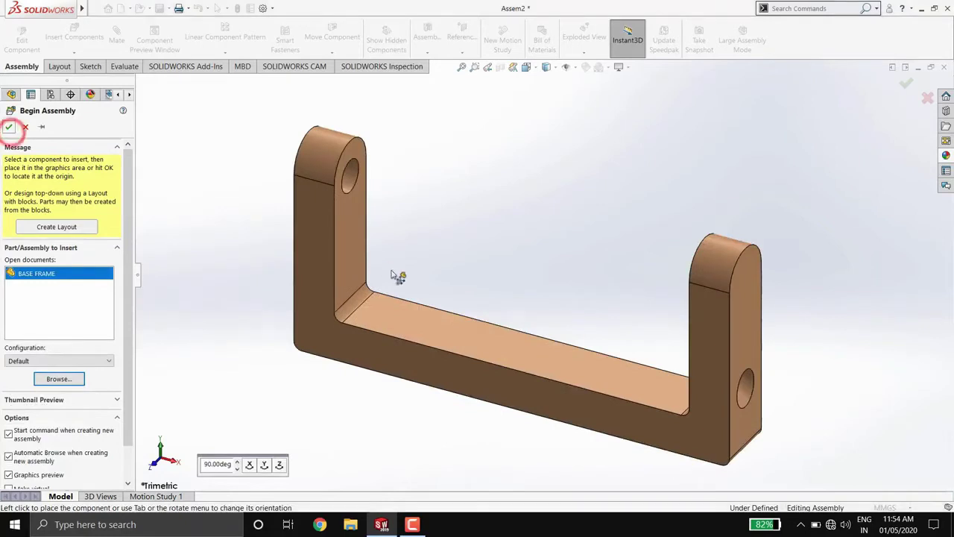
pyautogui.scroll(3, 534, 307)
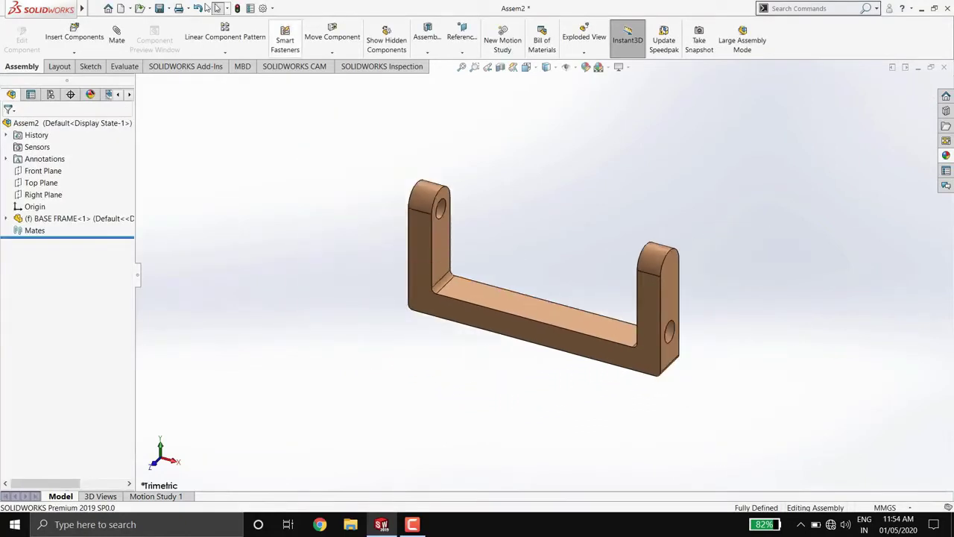
# Insert FORK.SLDPRT and place it above the base frame.
pyautogui.click(72, 31)
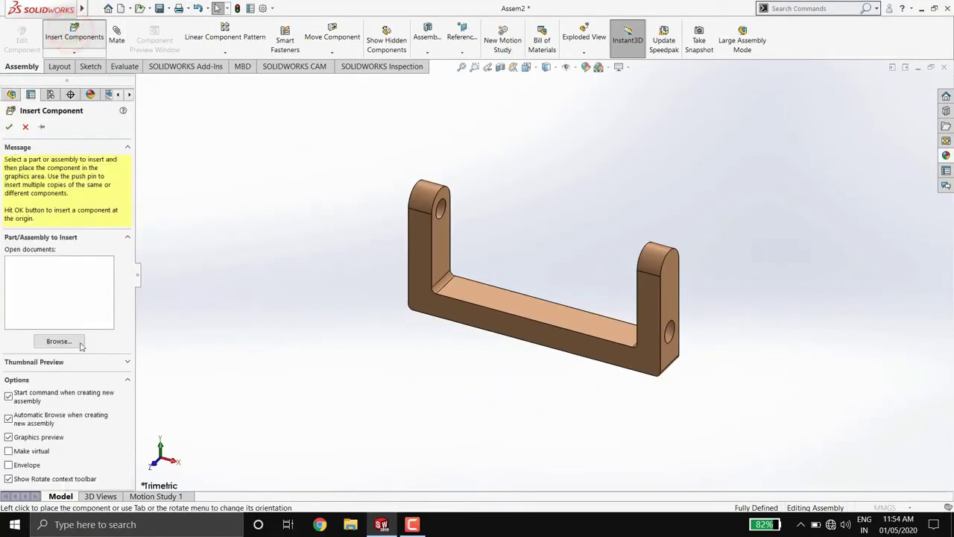
pyautogui.click(61, 340)
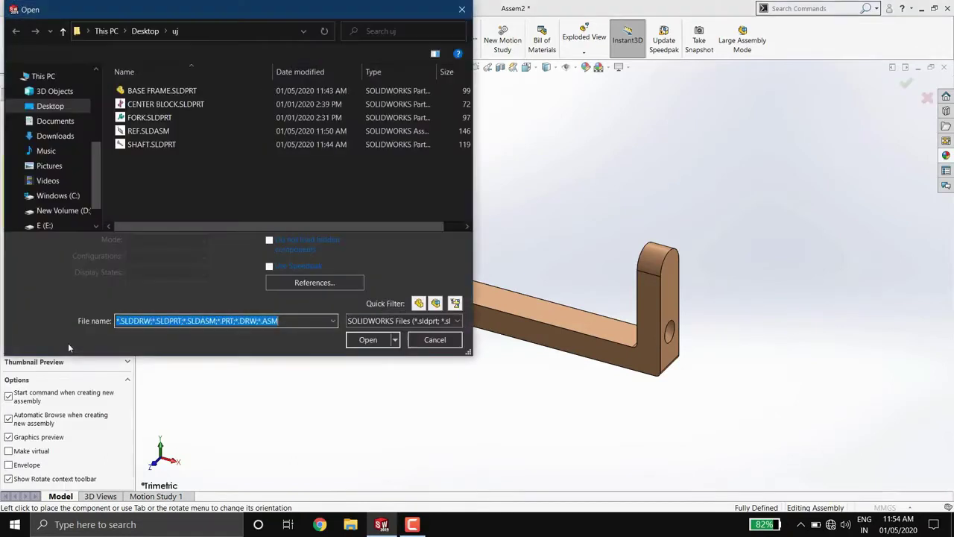
pyautogui.click(145, 123)
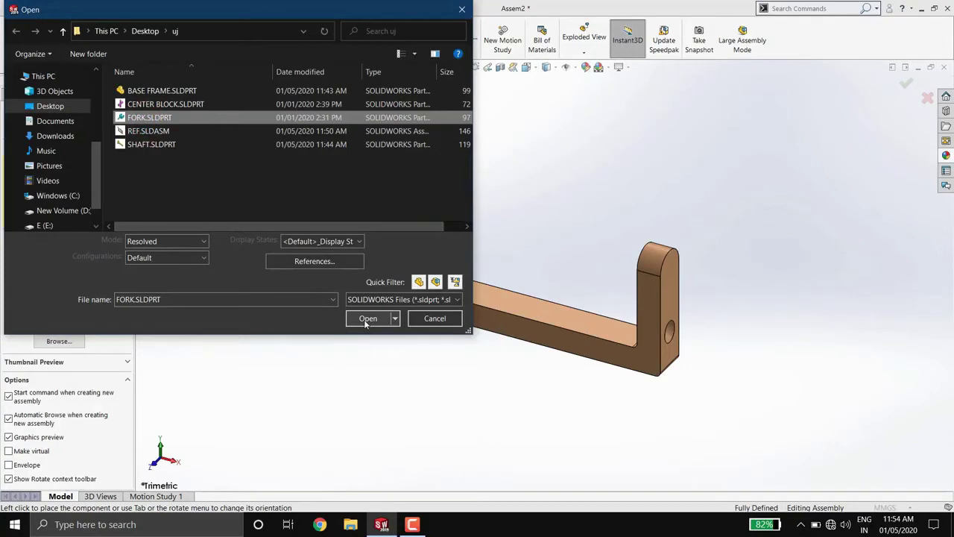
pyautogui.click(368, 319)
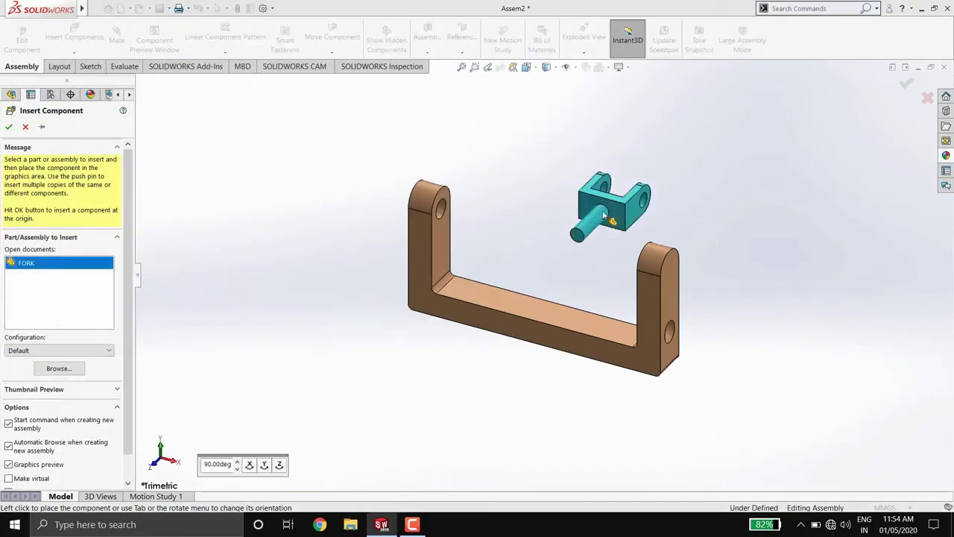
pyautogui.click(552, 197)
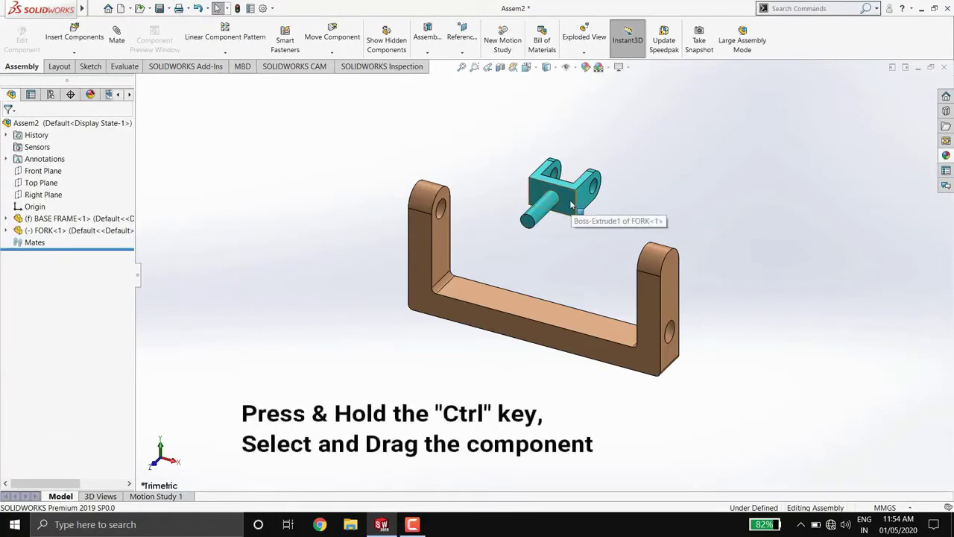
# Ctrl-drag a second FORK copy to the right of the first.
pyautogui.keyDown('ctrl'); pyautogui.moveTo(569, 205); pyautogui.dragTo(681, 209); pyautogui.keyUp('ctrl')
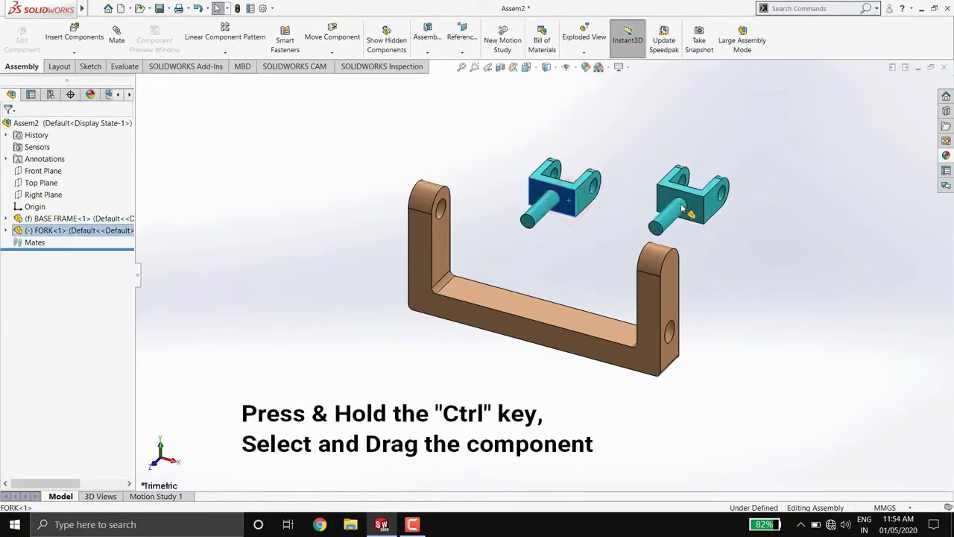
pyautogui.hotkey('ctrl', 'z')
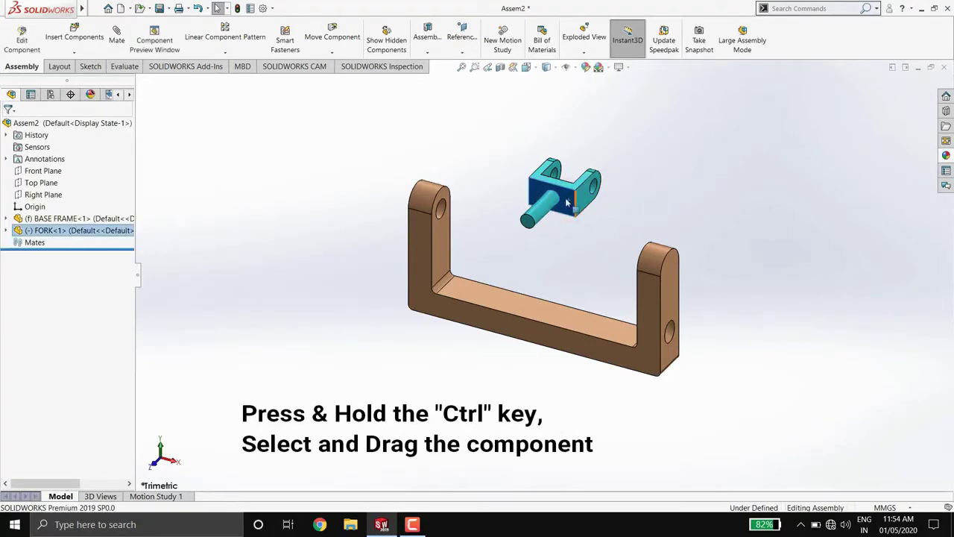
pyautogui.keyDown('ctrl'); pyautogui.moveTo(566, 203); pyautogui.dragTo(659, 203); pyautogui.keyUp('ctrl')
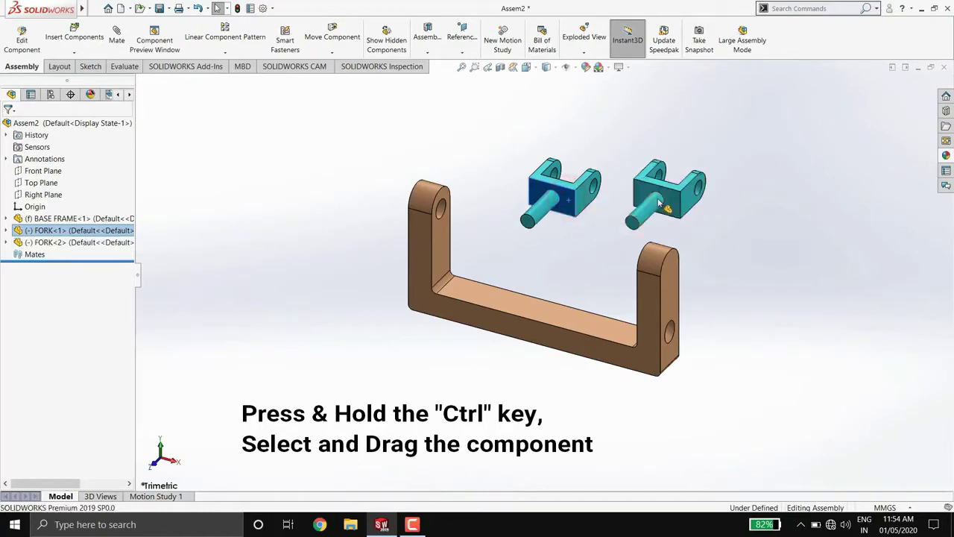
pyautogui.click(492, 155)
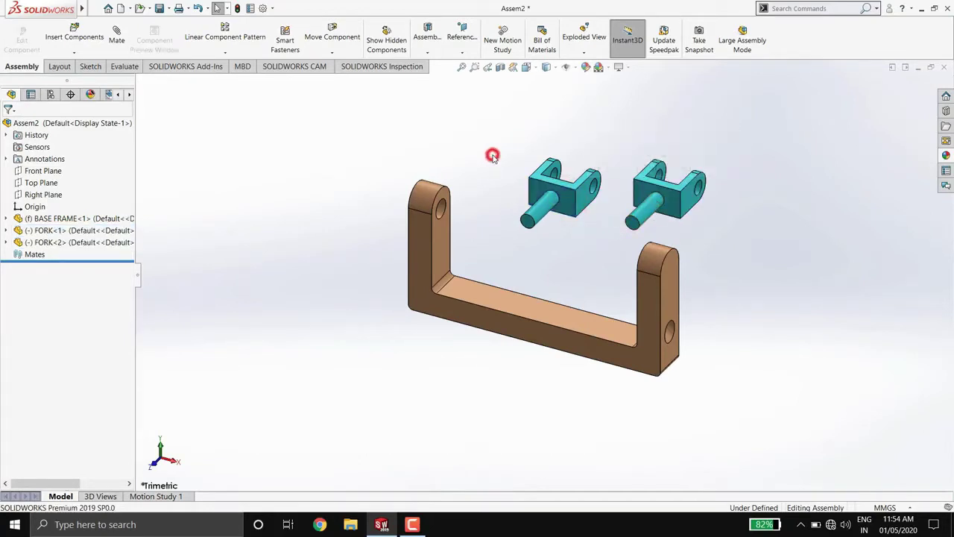
# Insert CENTER BLOCK.SLDPRT and place it to the right of the two forks.
pyautogui.click(82, 39)
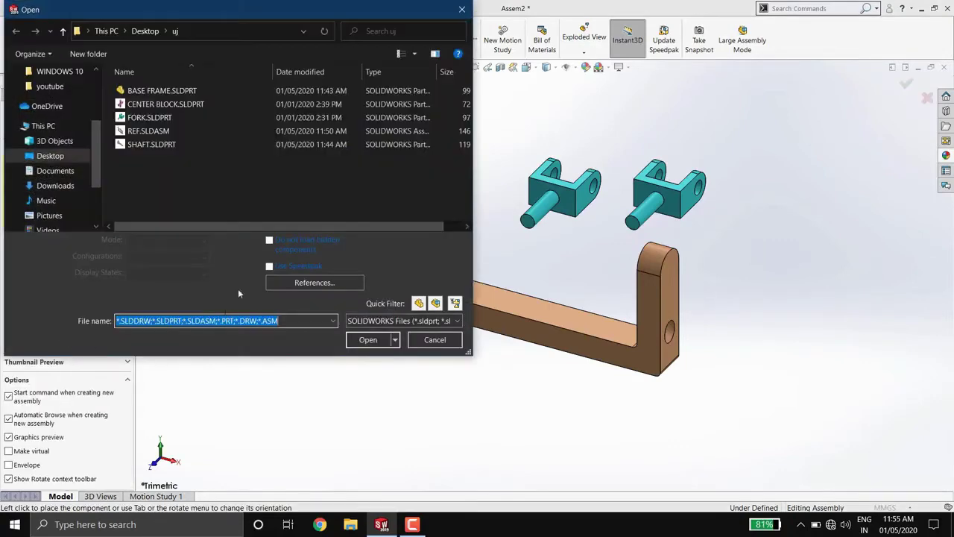
pyautogui.click(145, 106)
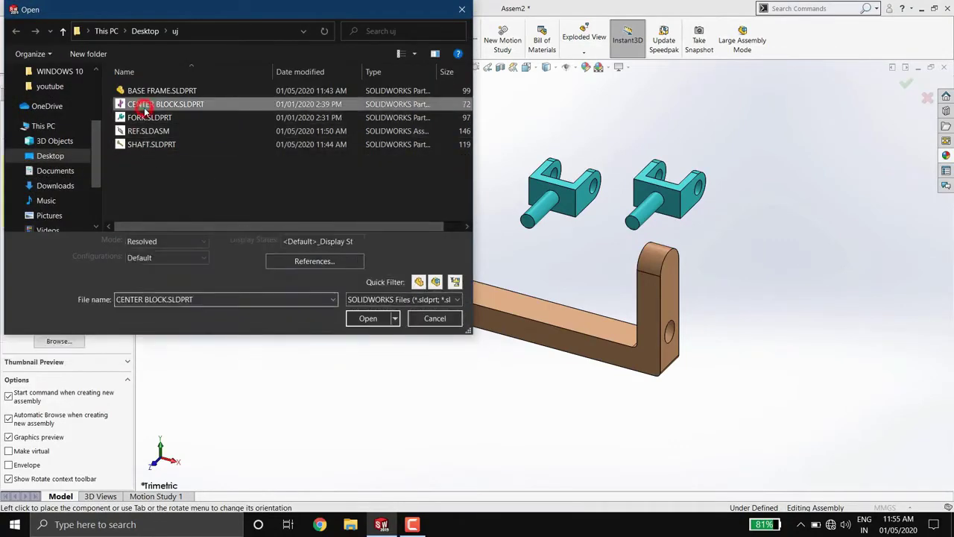
pyautogui.click(367, 318)
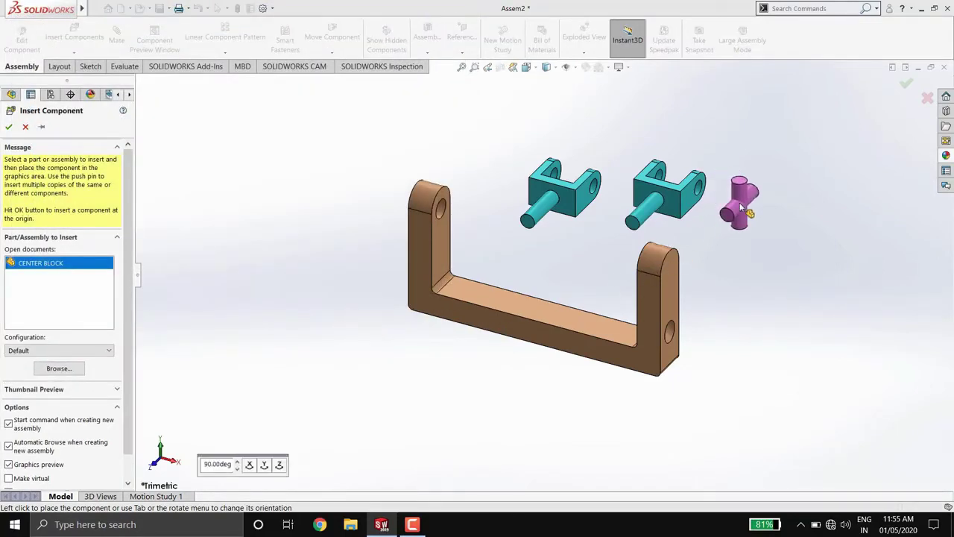
pyautogui.click(742, 209)
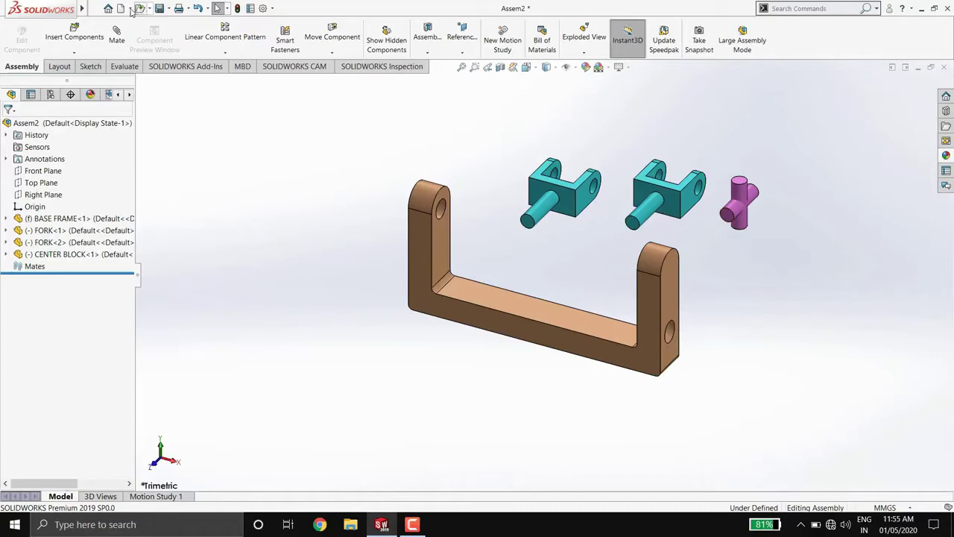
# Insert SHAFT.SLDPRT below the frame and Ctrl-drag a second shaft copy.
pyautogui.click(95, 45)
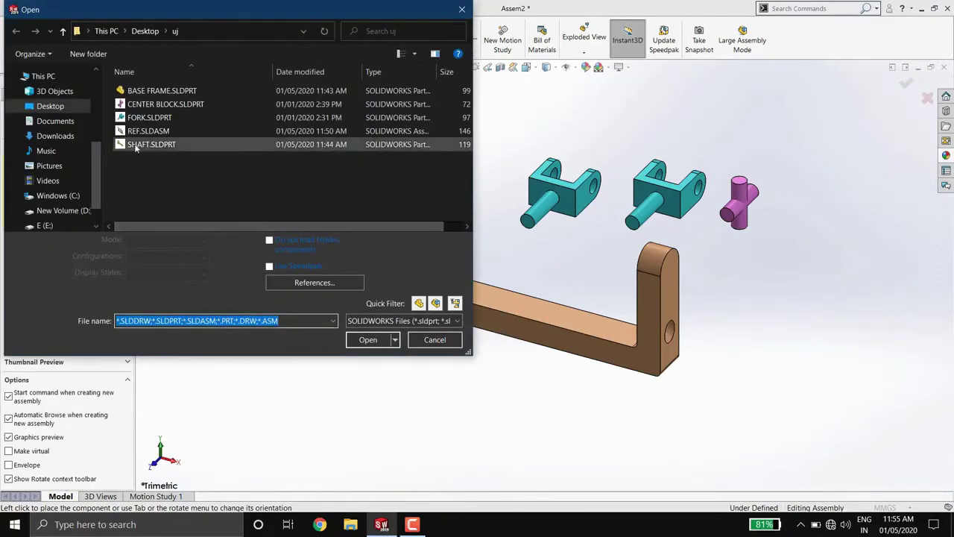
pyautogui.click(136, 147)
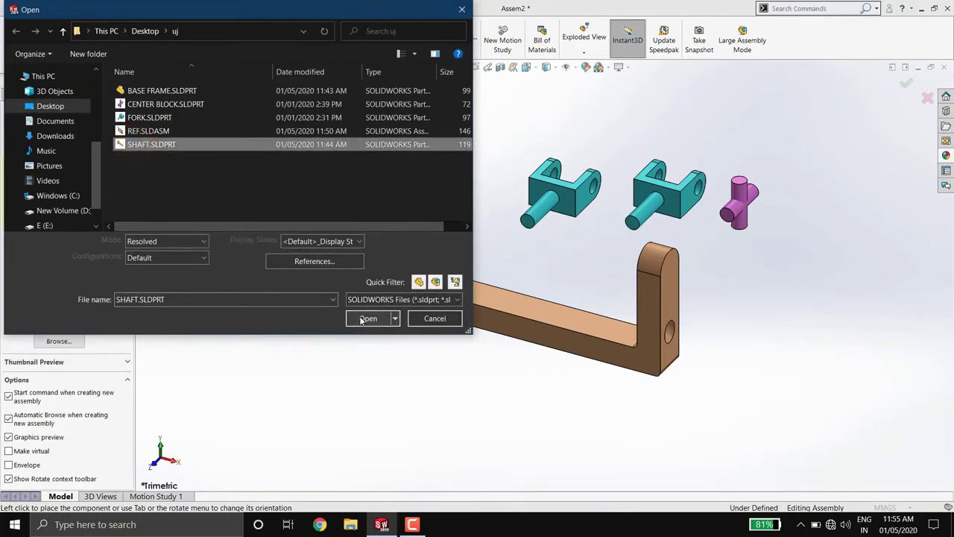
pyautogui.click(366, 319)
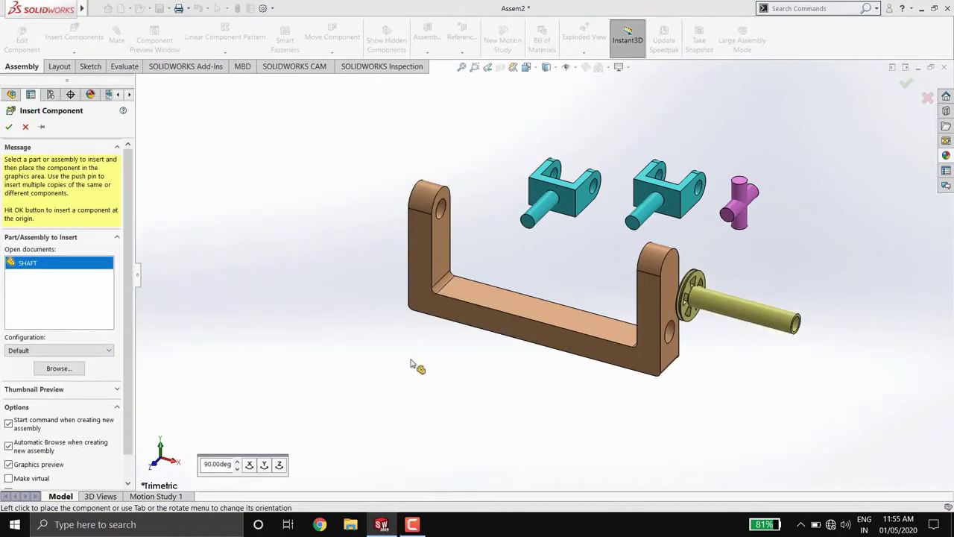
pyautogui.click(351, 363)
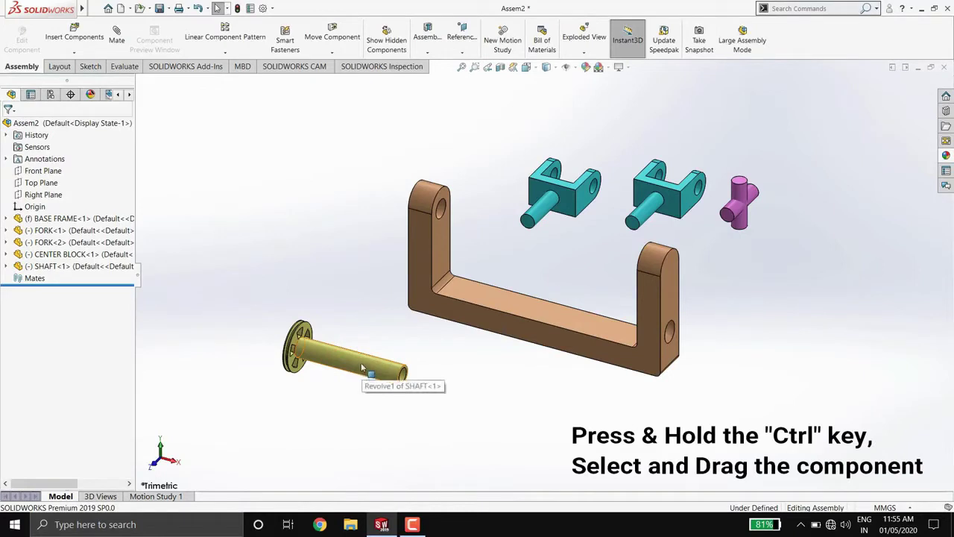
pyautogui.keyDown('ctrl'); pyautogui.moveTo(361, 371); pyautogui.dragTo(511, 408); pyautogui.keyUp('ctrl')
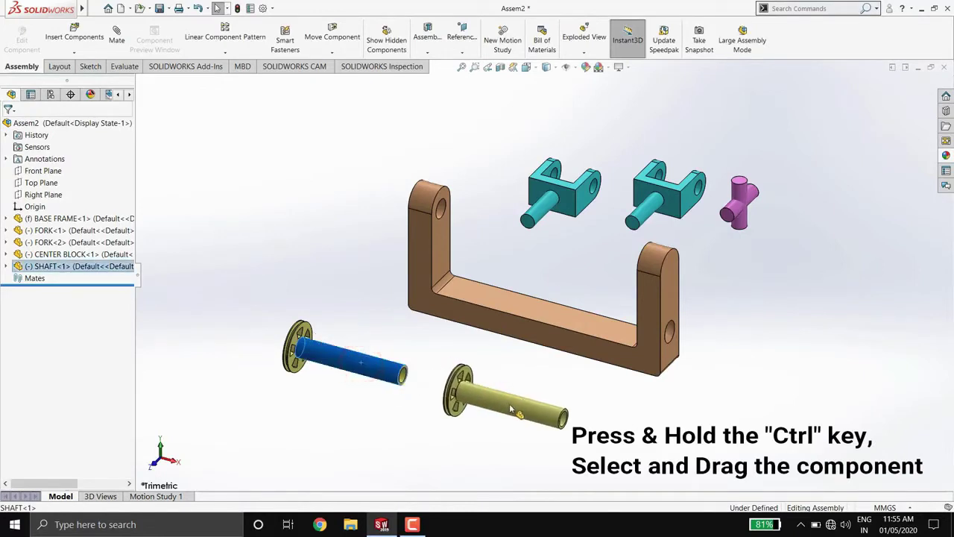
pyautogui.click(380, 425)
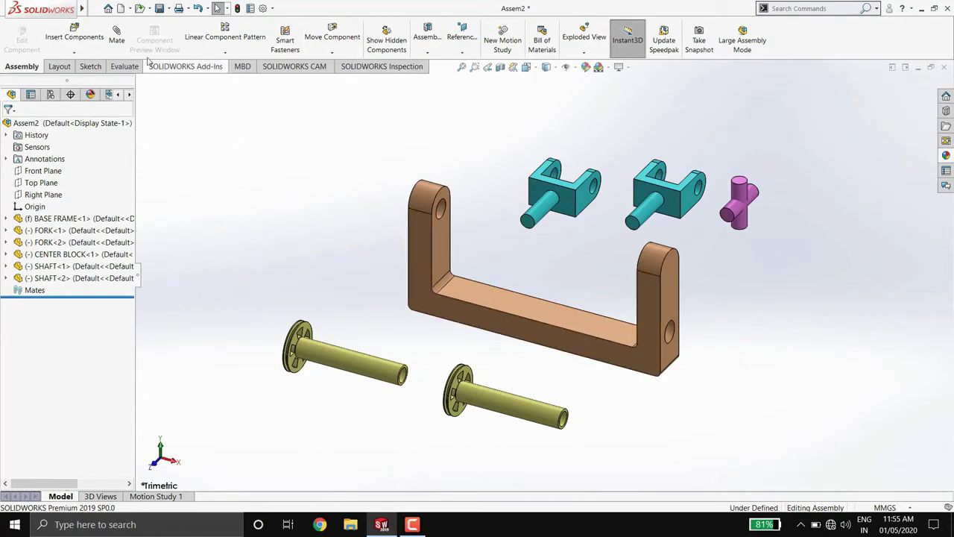
# Mate the shaft's cylindrical face concentric with the frame's left hole.
pyautogui.click(116, 35)
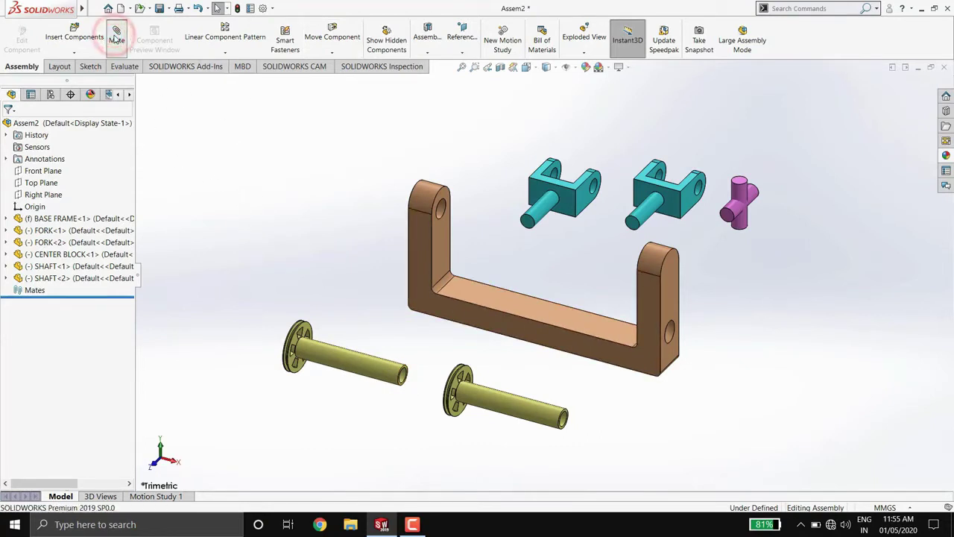
pyautogui.click(347, 364)
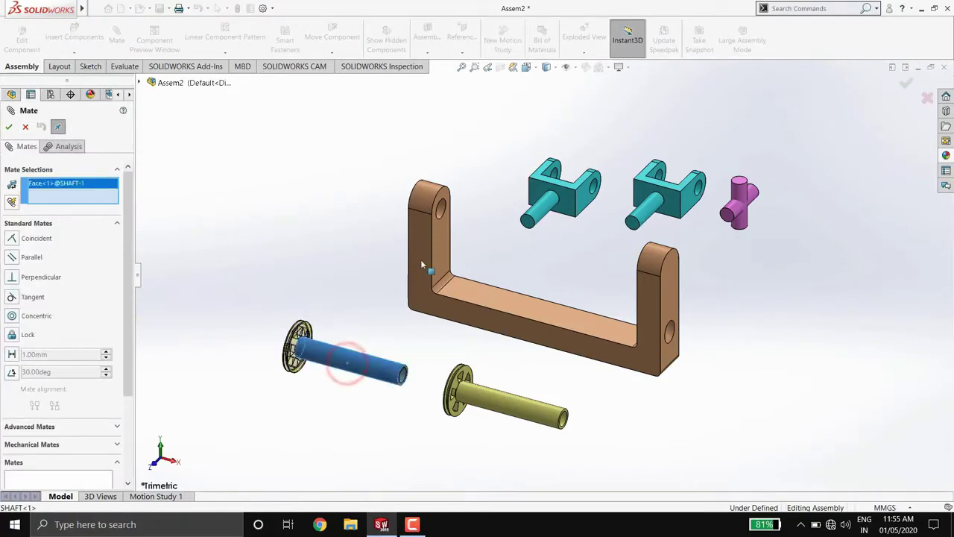
pyautogui.click(442, 211)
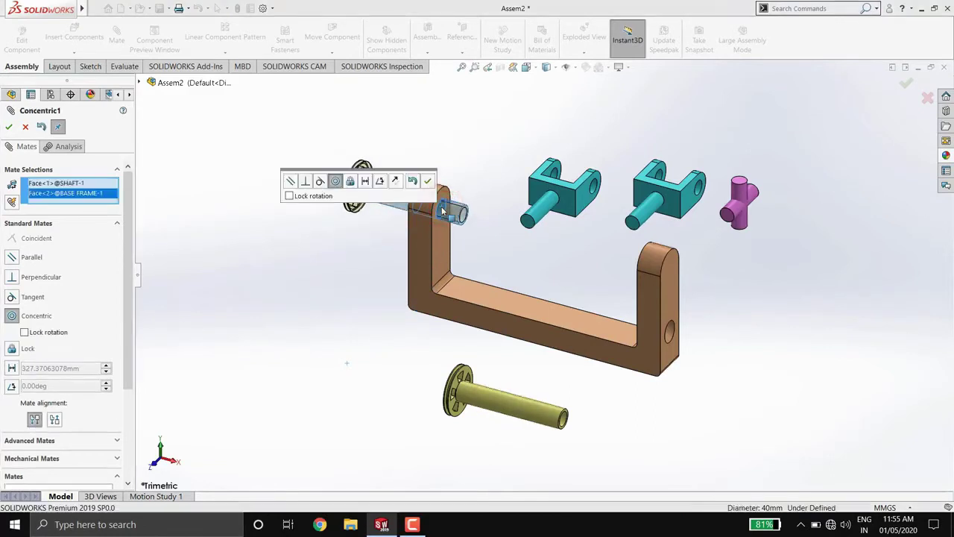
pyautogui.click(8, 127)
# Set an 85 mm distance mate between the pulley face and the frame arm's outer face.
pyautogui.moveTo(276, 284)
pyautogui.mouseDown(button='middle')
pyautogui.moveTo(323, 267)
pyautogui.moveTo(336, 288)
pyautogui.moveTo(324, 239)
pyautogui.moveTo(322, 264)
pyautogui.mouseUp(button='middle')
pyautogui.scroll(-2, 407, 266)
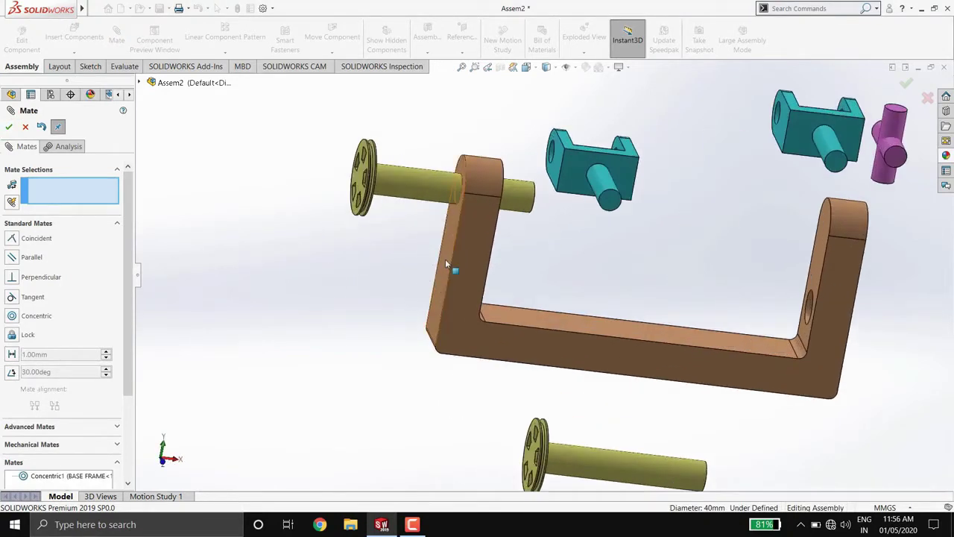
pyautogui.click(445, 259)
pyautogui.moveTo(390, 273); pyautogui.dragTo(358, 264, button='middle')
pyautogui.scroll(-2, 367, 221)
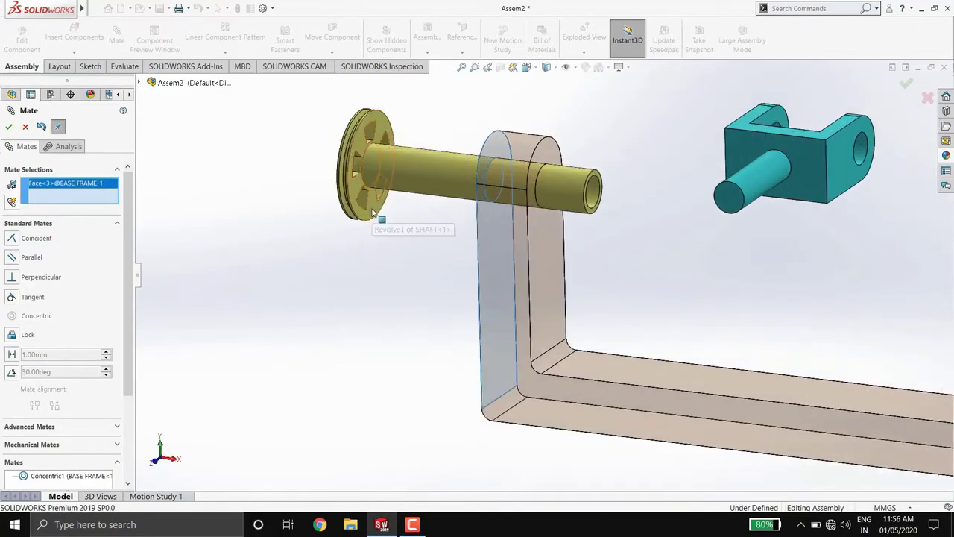
pyautogui.click(373, 213)
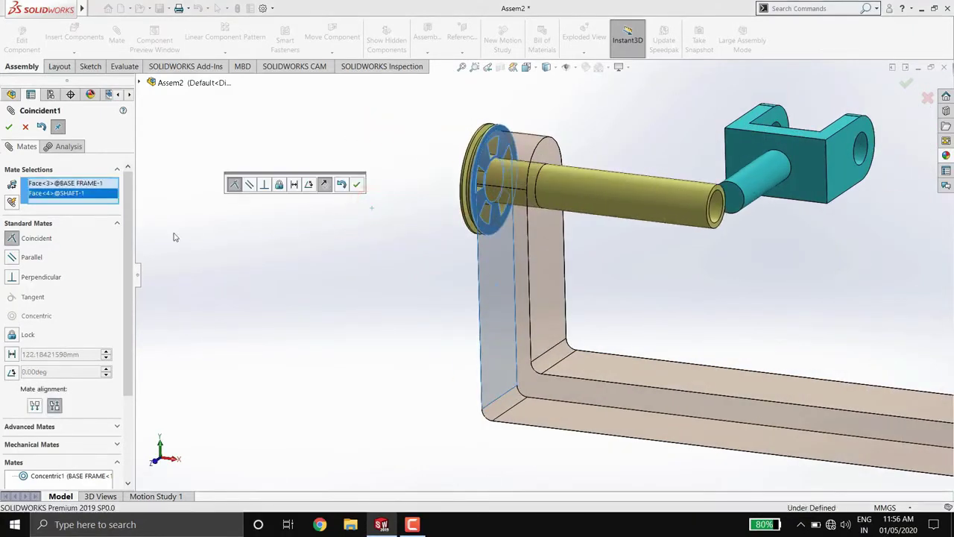
pyautogui.click(12, 355)
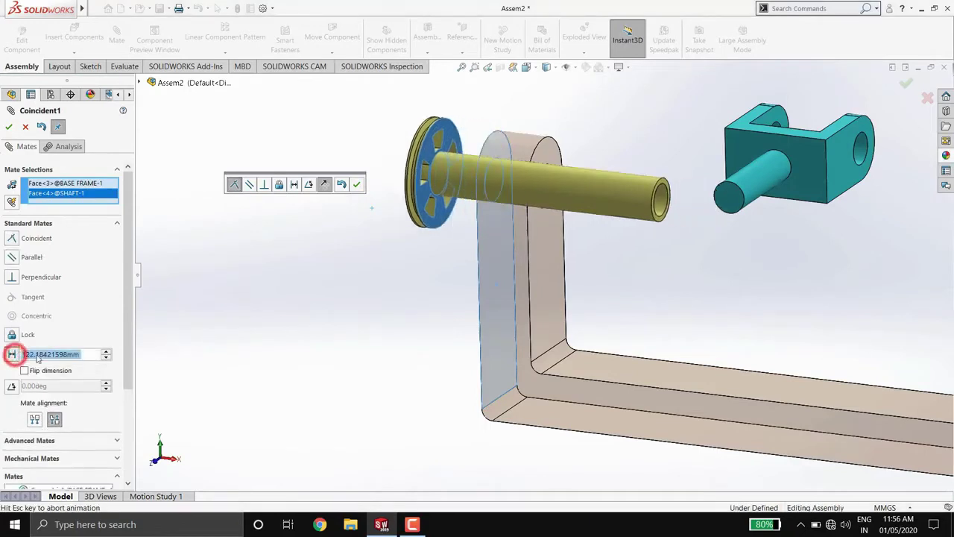
pyautogui.write('85')
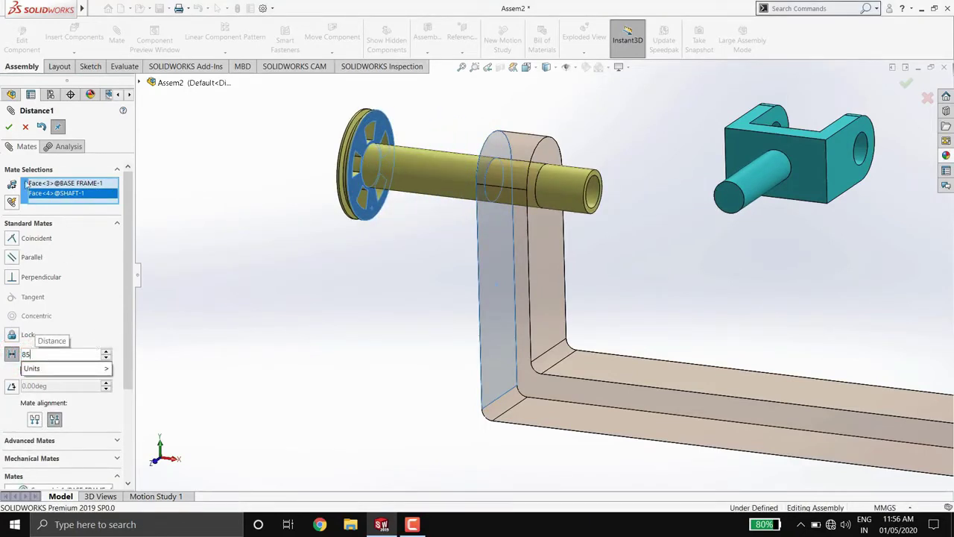
pyautogui.press('Return')
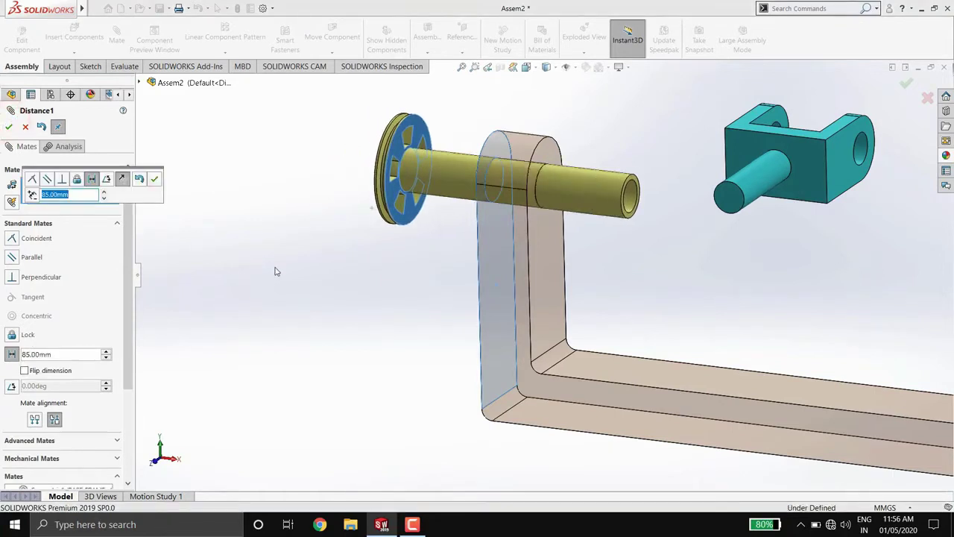
# Accept the 85 mm distance mate and reframe the view on all parts.
pyautogui.click(154, 179)
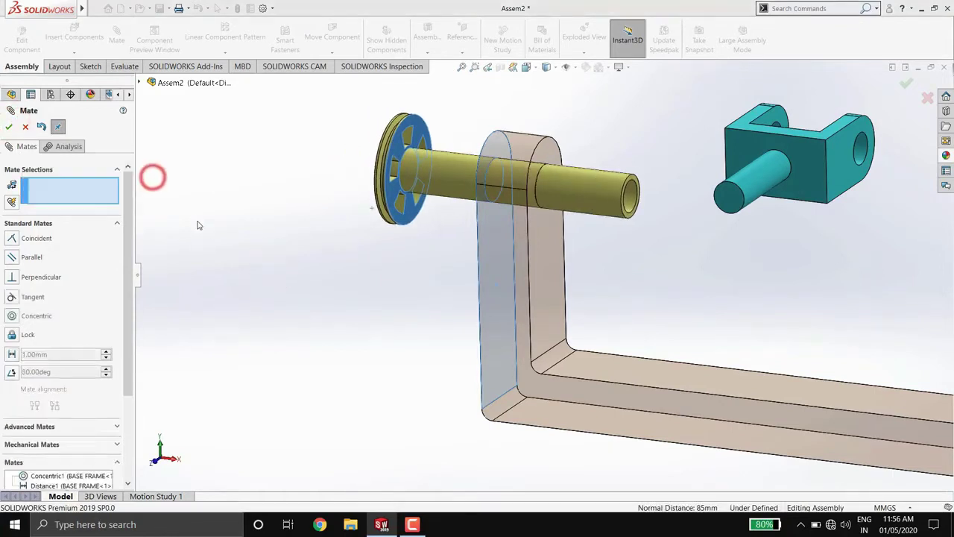
pyautogui.moveTo(277, 271); pyautogui.dragTo(298, 279, button='middle')
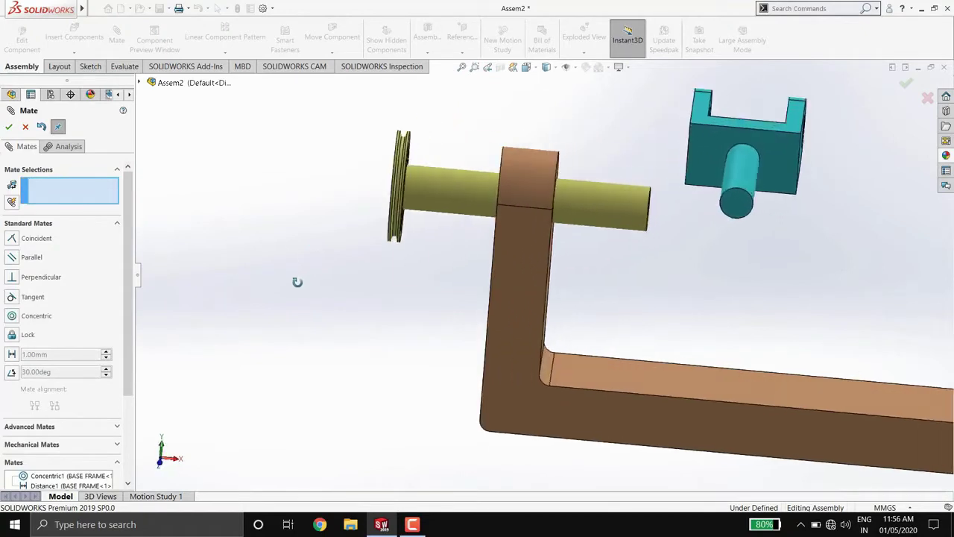
pyautogui.scroll(3, 551, 261)
pyautogui.scroll(2, 647, 257)
pyautogui.moveTo(674, 213)
pyautogui.mouseDown(button='middle')
pyautogui.moveTo(681, 217)
pyautogui.moveTo(673, 258)
pyautogui.moveTo(628, 252)
pyautogui.mouseUp(button='middle')
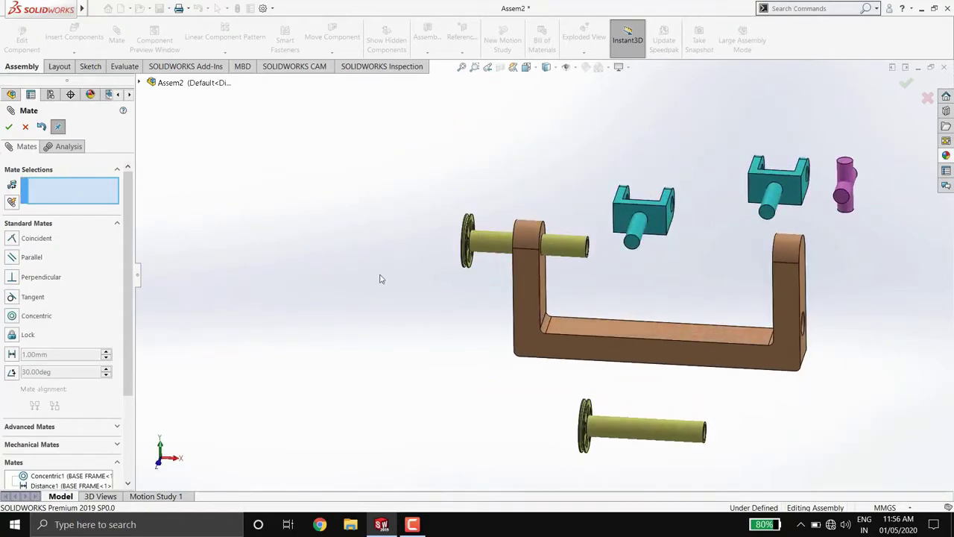
pyautogui.scroll(-2, 735, 230)
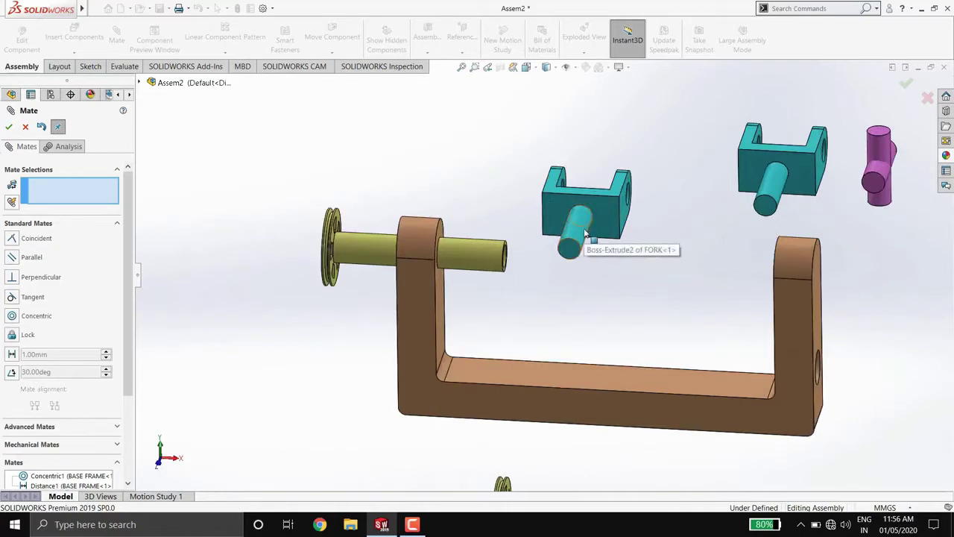
# Mate the first fork's stem concentric with the shaft bore, locking rotation and flipping alignment.
pyautogui.click(586, 235)
pyautogui.moveTo(572, 284); pyautogui.dragTo(537, 295, button='middle')
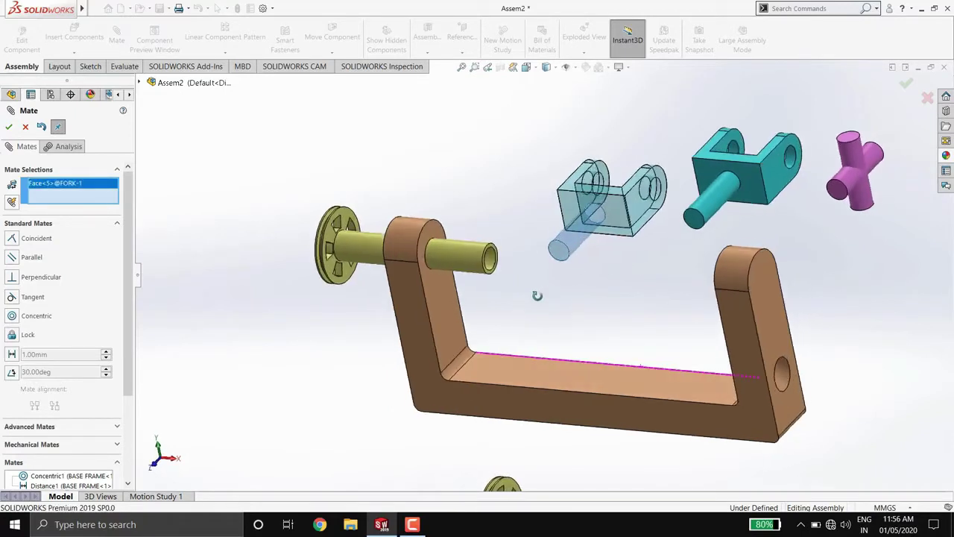
pyautogui.scroll(-2, 510, 282)
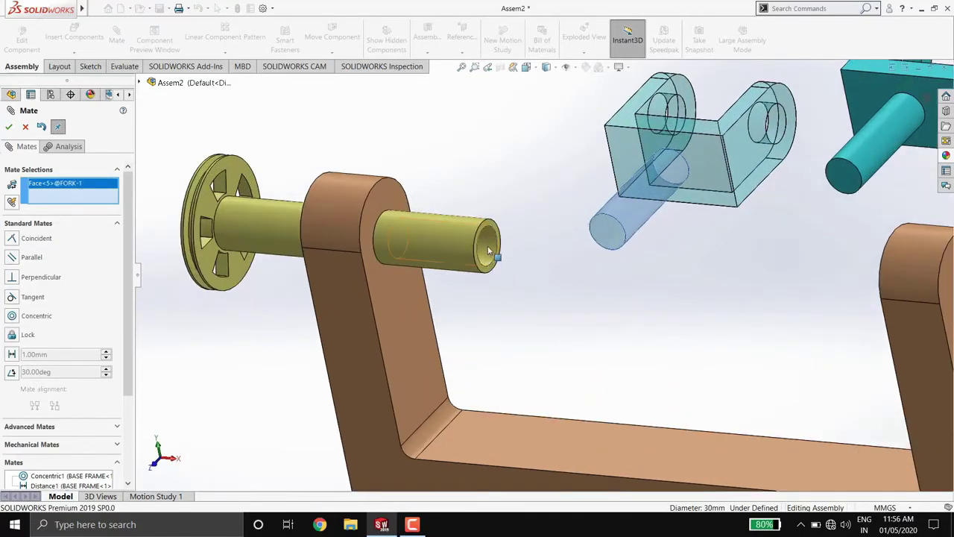
pyautogui.click(489, 252)
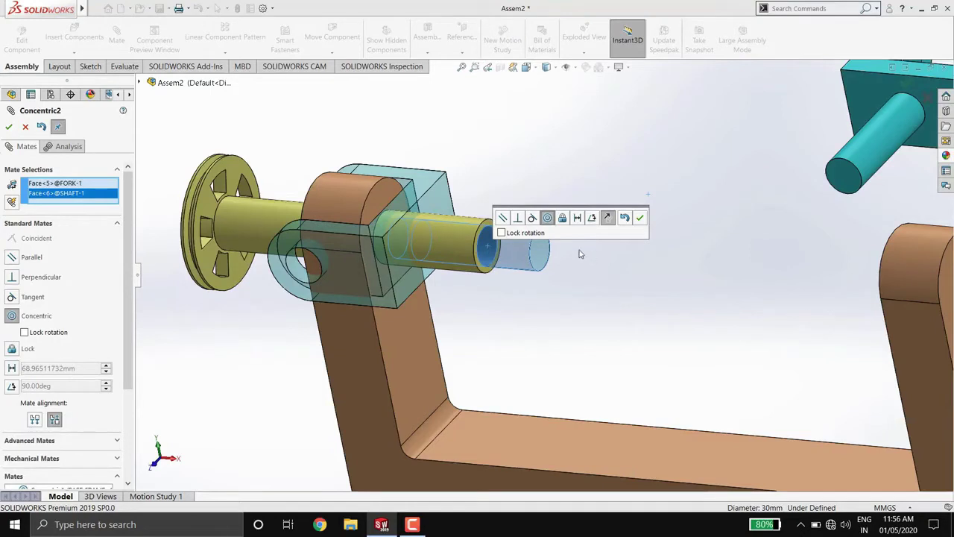
pyautogui.click(502, 233)
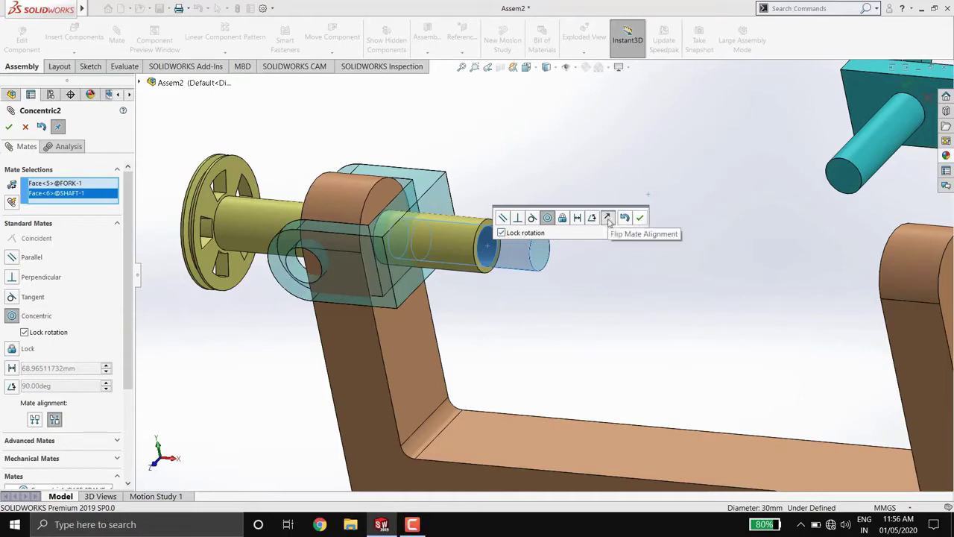
pyautogui.click(608, 218)
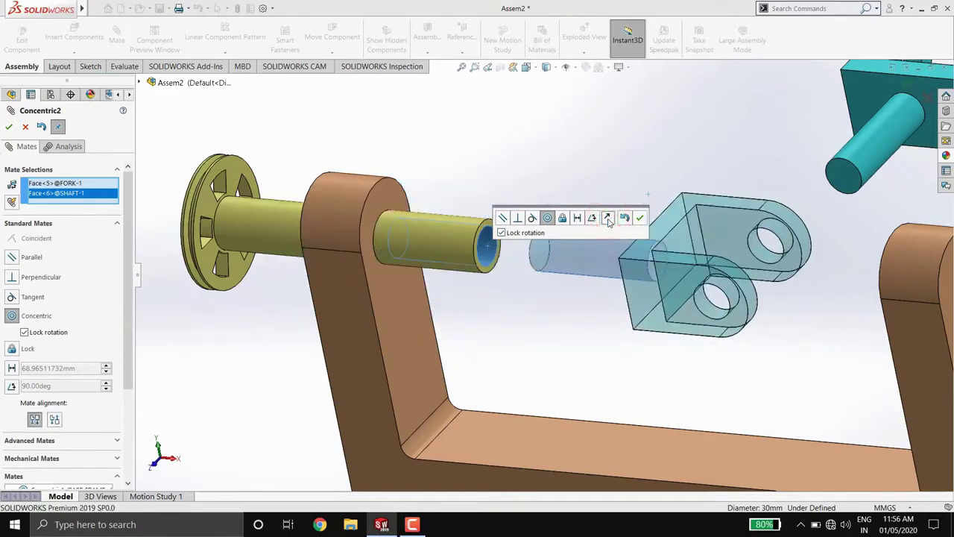
pyautogui.click(640, 218)
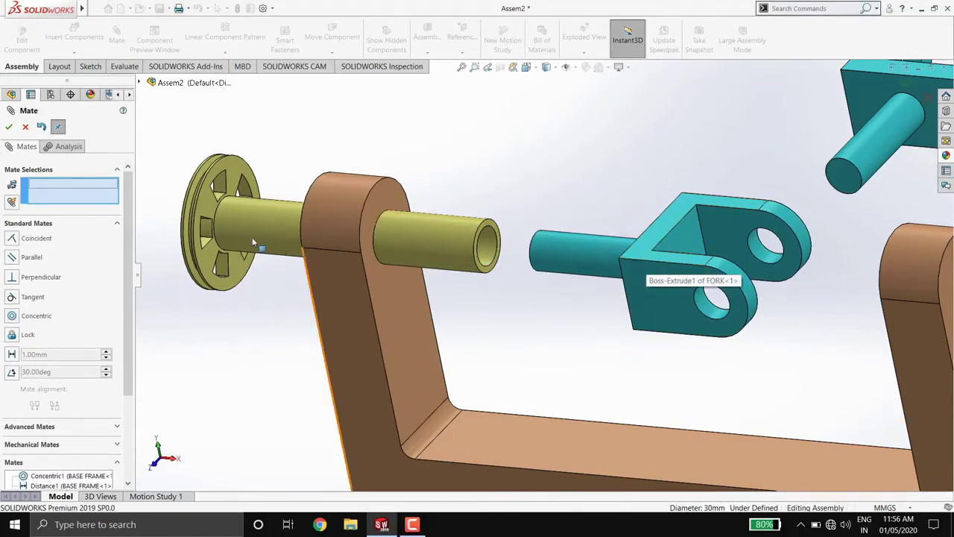
# Slide the fork along the shaft so its stem sits inside the shaft's bore.
pyautogui.click(24, 126)
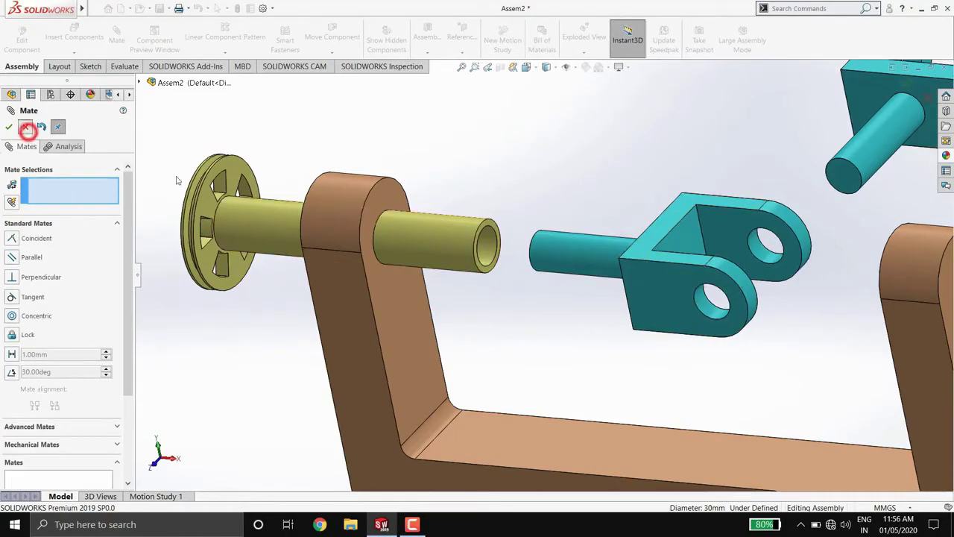
pyautogui.moveTo(650, 257); pyautogui.dragTo(525, 239)
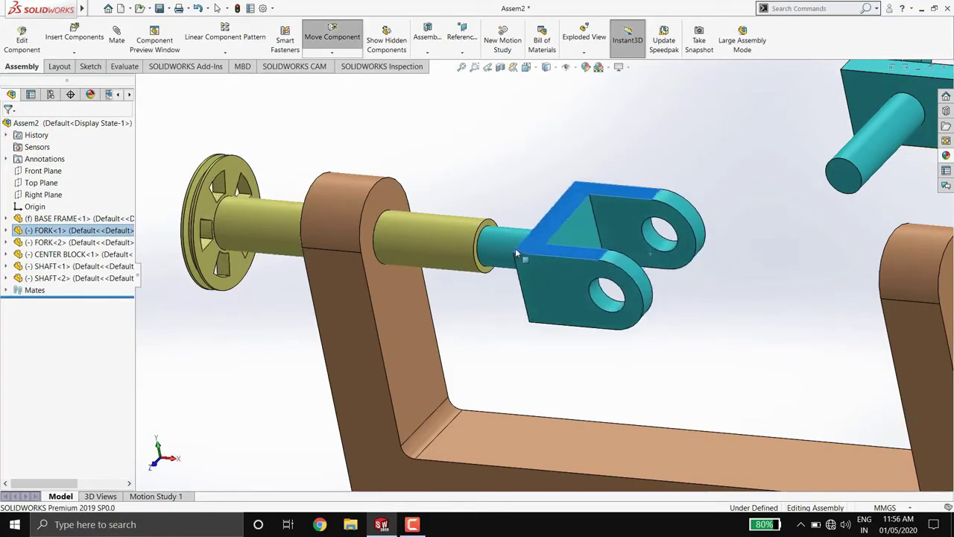
pyautogui.click(507, 174)
pyautogui.scroll(2, 507, 174)
pyautogui.scroll(1, 507, 175)
pyautogui.scroll(1, 675, 253)
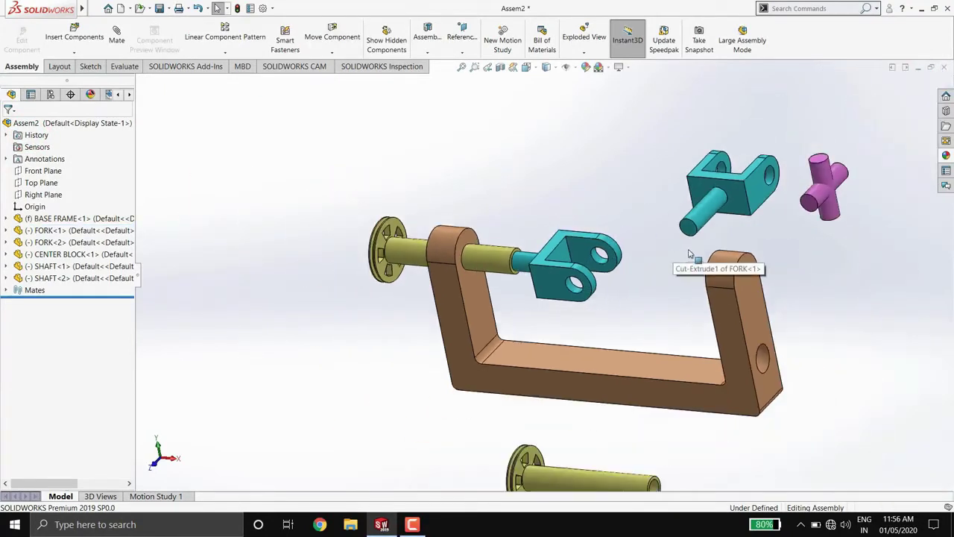
pyautogui.scroll(1, 687, 253)
pyautogui.scroll(1, 716, 253)
pyautogui.scroll(-1, 835, 235)
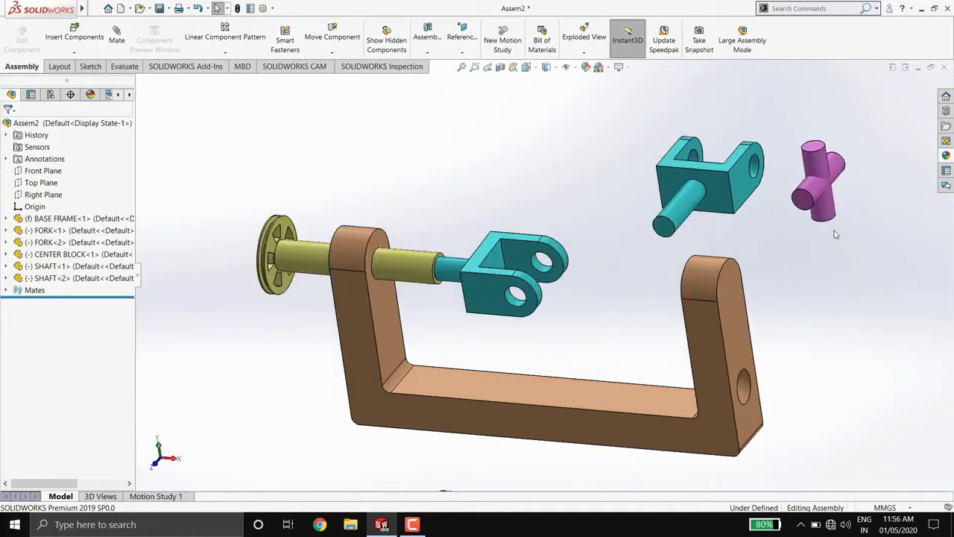
pyautogui.click(117, 37)
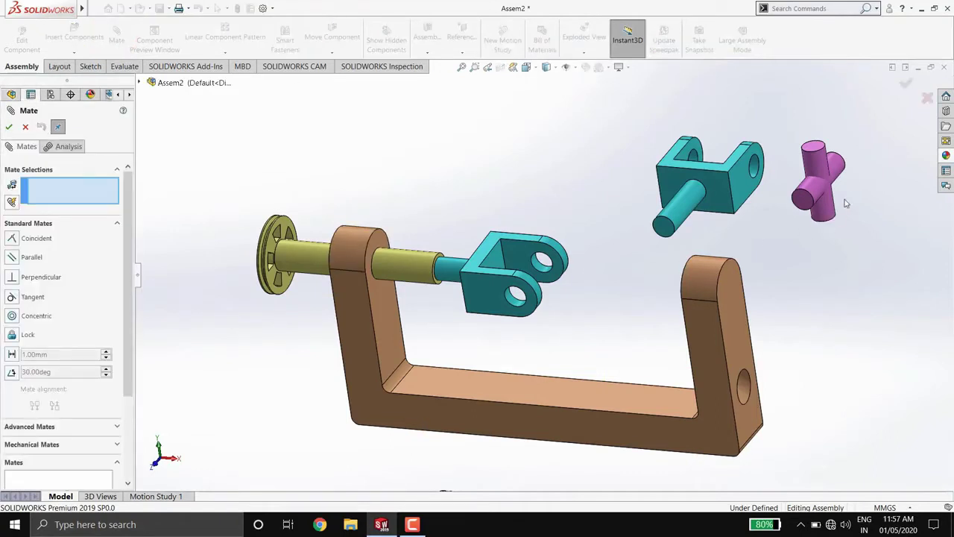
# Mate the center block's pin face concentric with the first fork's hole.
pyautogui.click(821, 170)
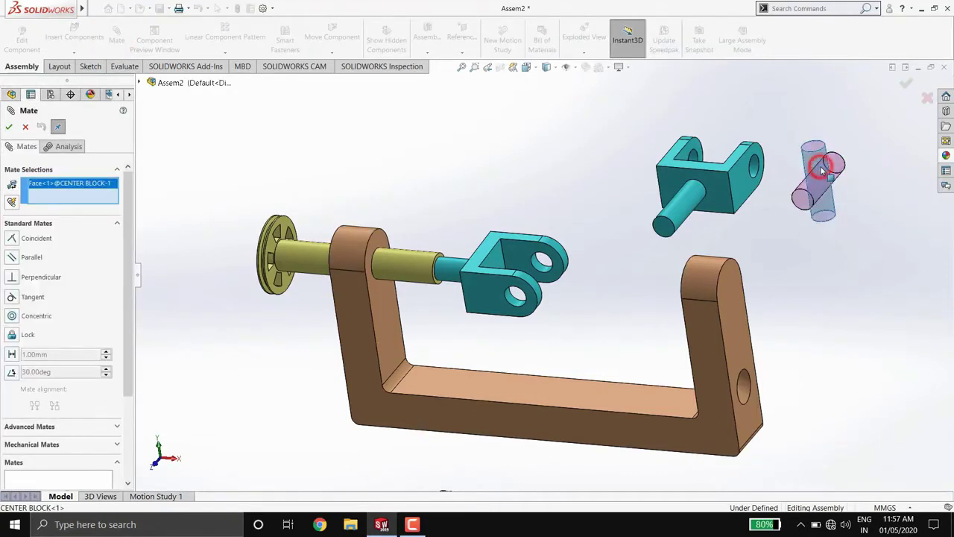
pyautogui.click(542, 269)
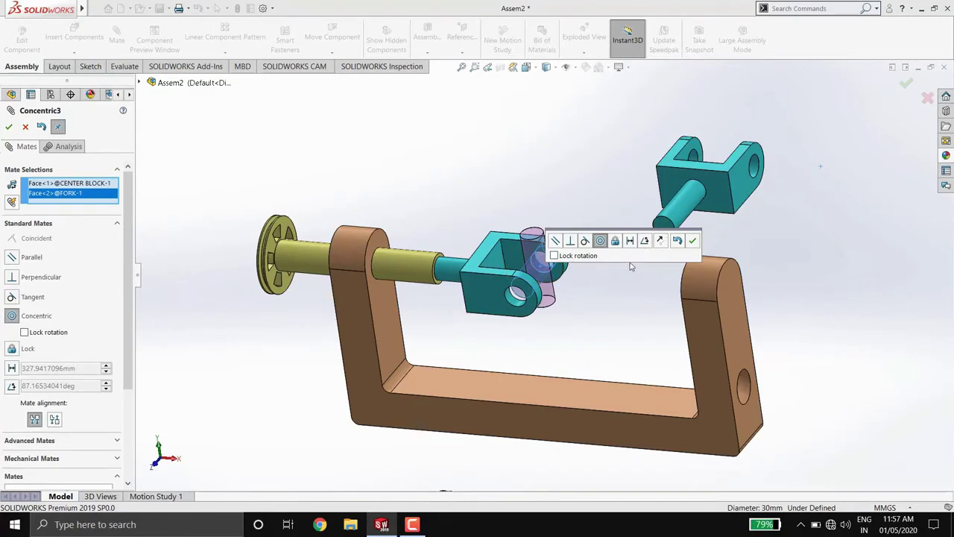
pyautogui.click(692, 242)
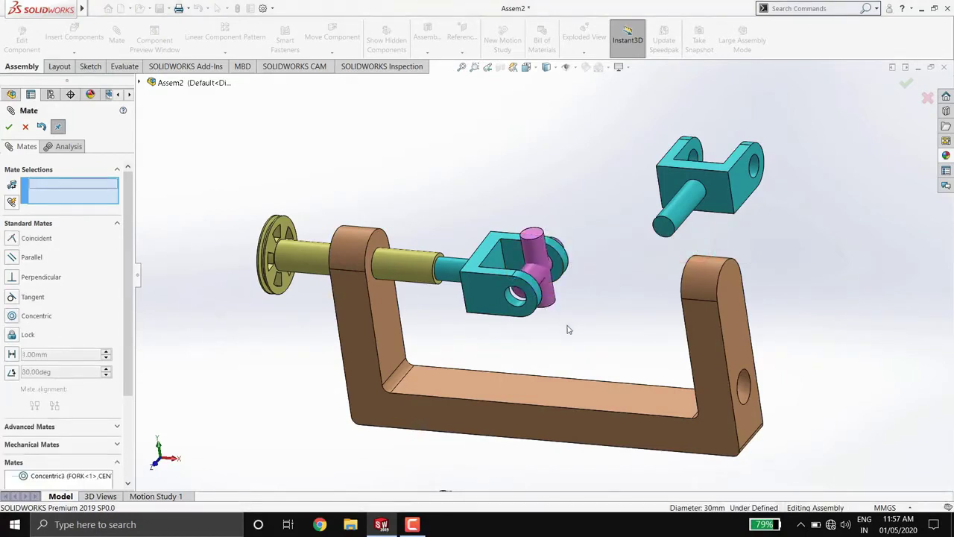
pyautogui.moveTo(566, 329)
pyautogui.mouseDown(button='middle')
pyautogui.moveTo(574, 303)
pyautogui.moveTo(408, 392)
pyautogui.mouseUp(button='middle')
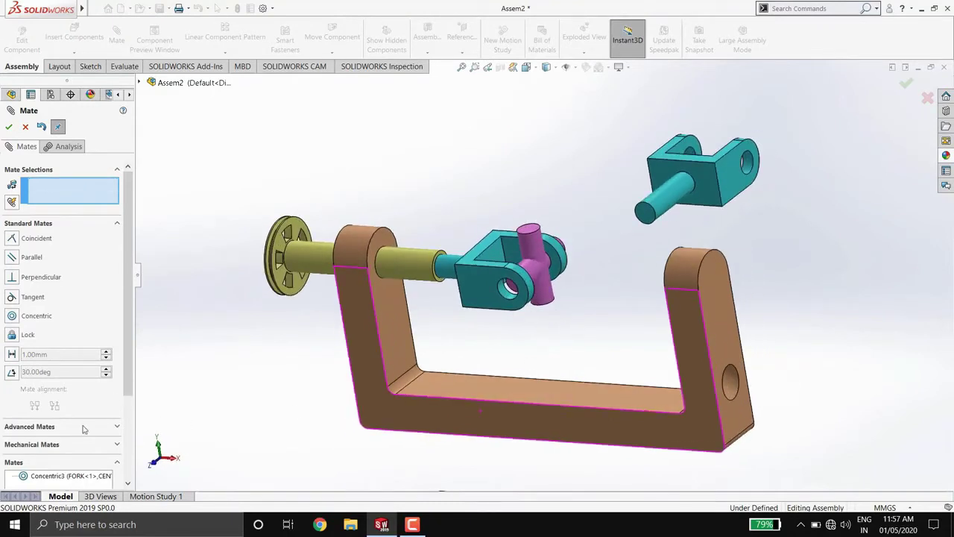
# Choose an advanced Width mate and select both inner faces of the first fork.
pyautogui.click(117, 427)
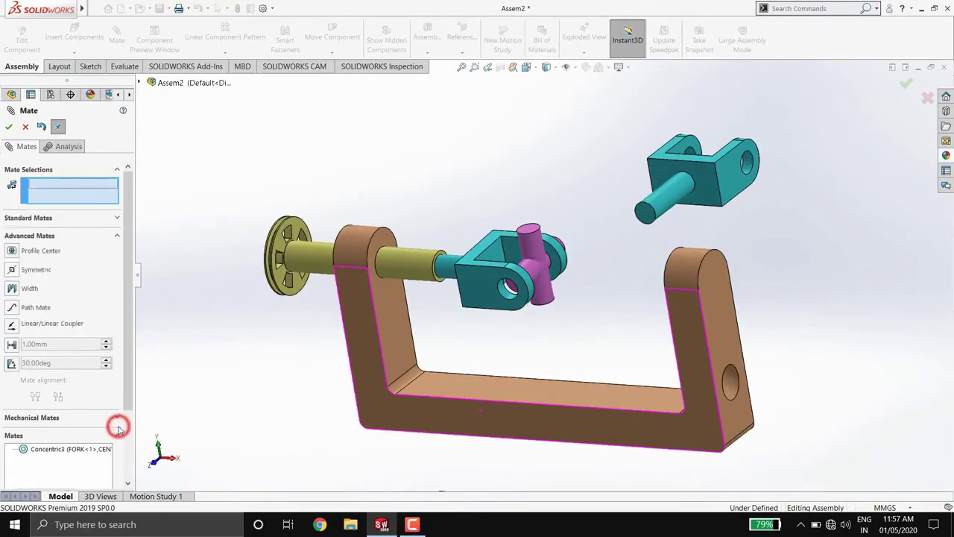
pyautogui.click(21, 289)
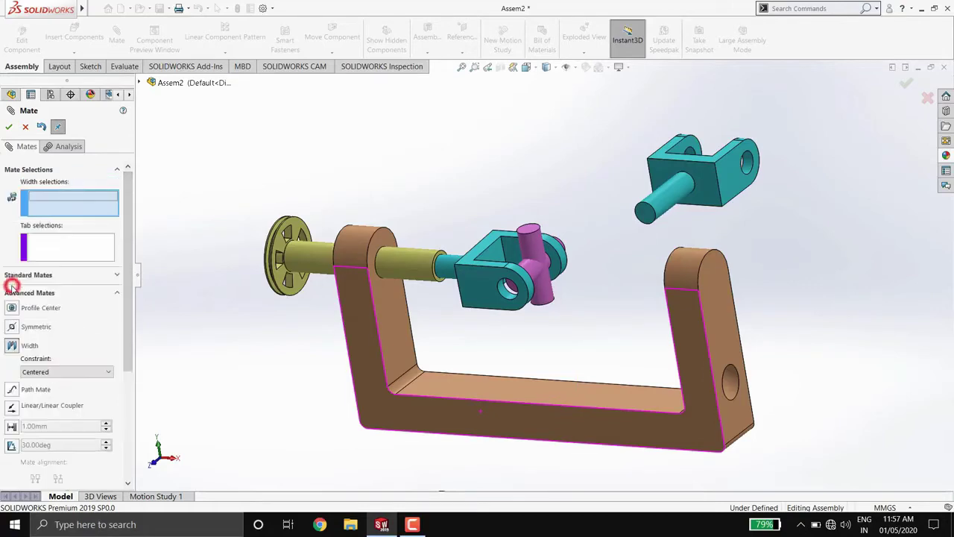
pyautogui.click(481, 294)
pyautogui.moveTo(574, 324); pyautogui.dragTo(435, 401, button='middle')
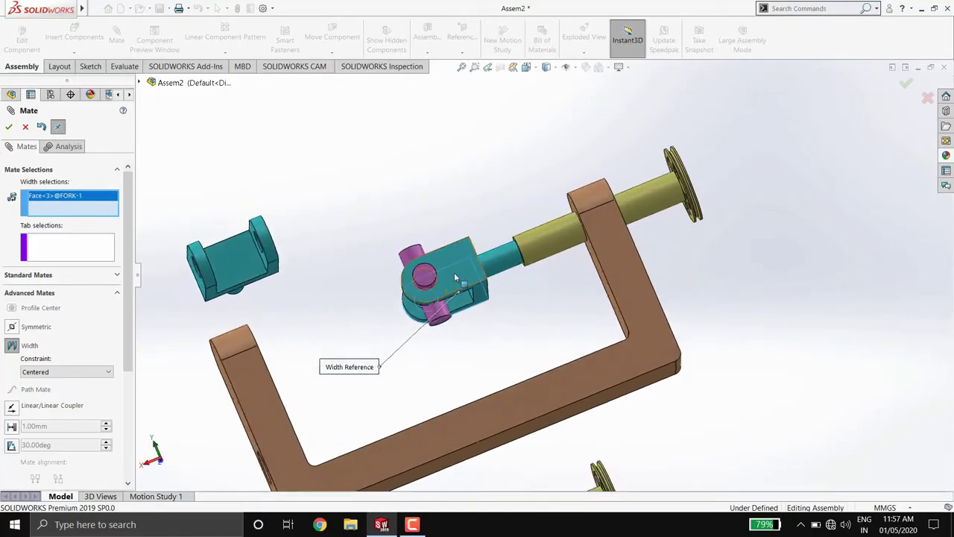
pyautogui.click(455, 277)
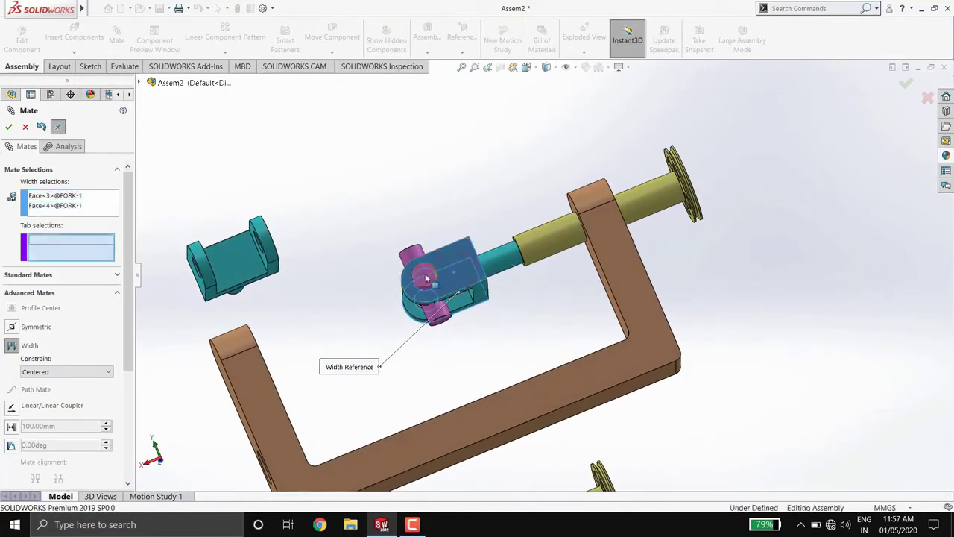
# Select both pin end faces as tab references and accept the centered Width1 mate.
pyautogui.moveTo(437, 358)
pyautogui.mouseDown(button='middle')
pyautogui.moveTo(479, 439)
pyautogui.moveTo(502, 435)
pyautogui.mouseUp(button='middle')
pyautogui.scroll(-4, 498, 333)
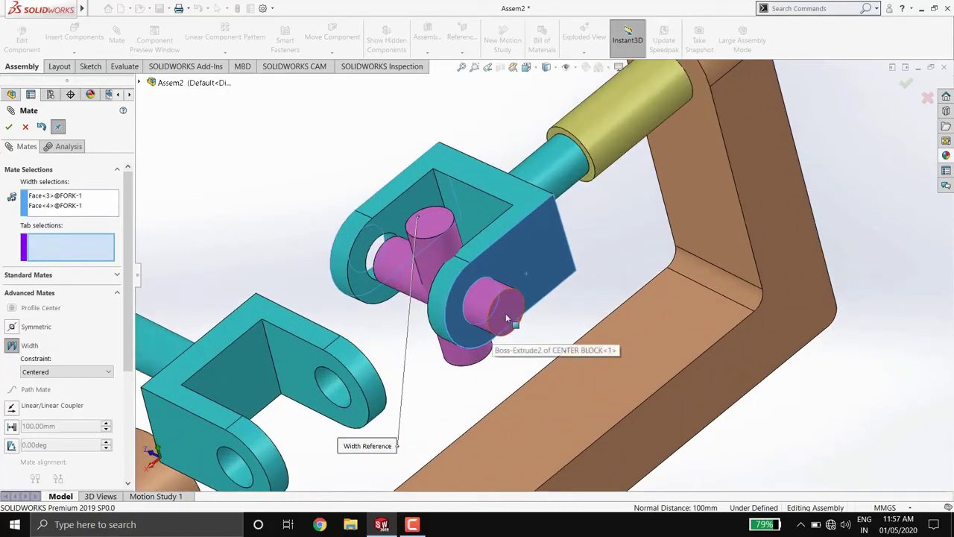
pyautogui.click(505, 313)
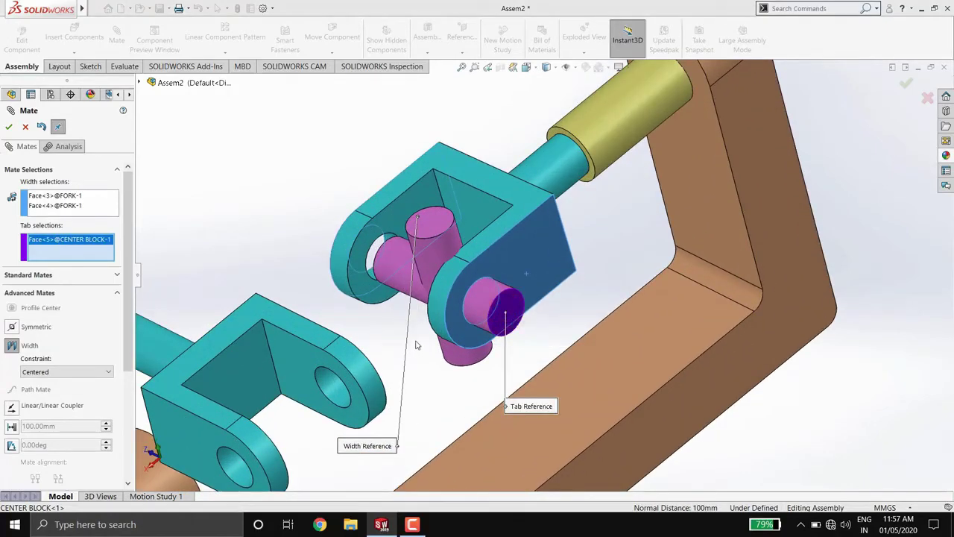
pyautogui.moveTo(417, 345); pyautogui.dragTo(547, 337, button='middle')
pyautogui.scroll(-1, 359, 294)
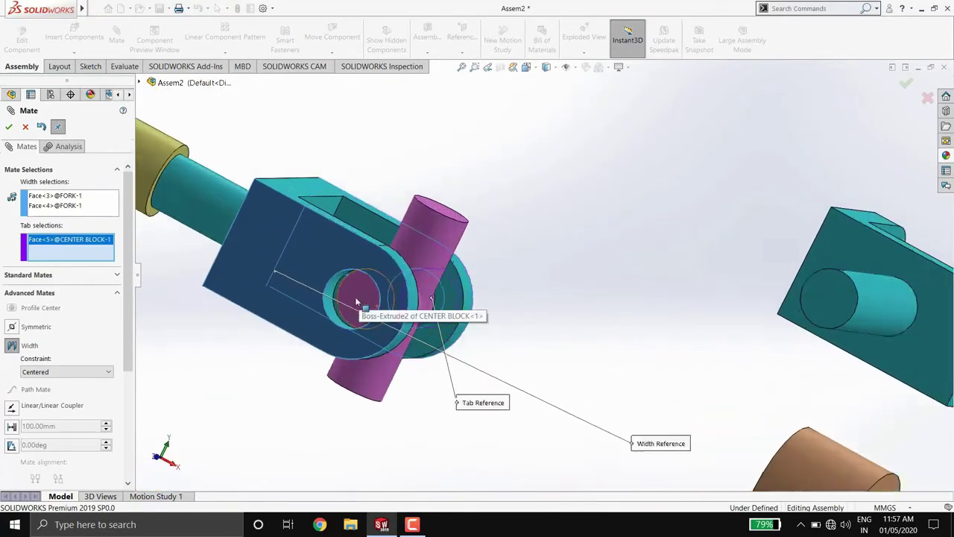
pyautogui.scroll(-1, 357, 296)
pyautogui.click(363, 293)
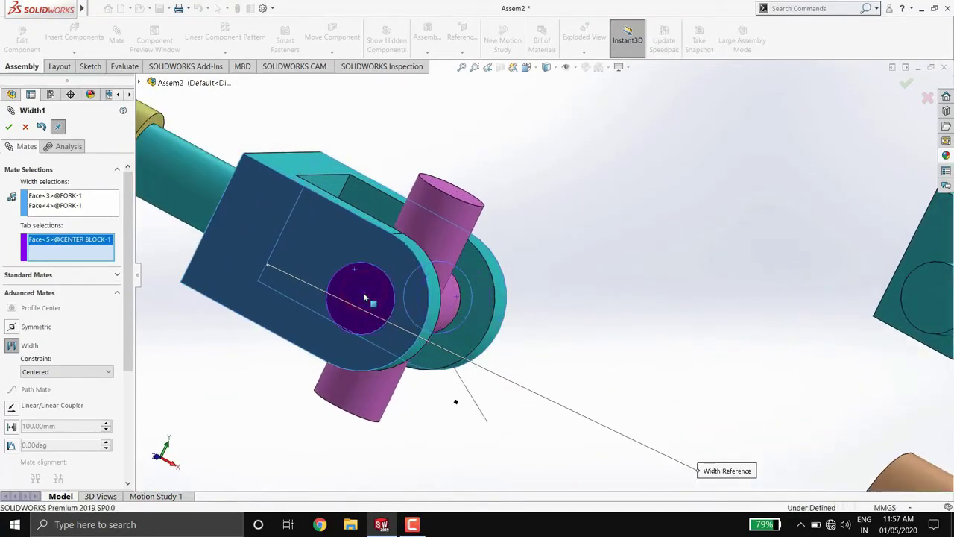
pyautogui.click(8, 128)
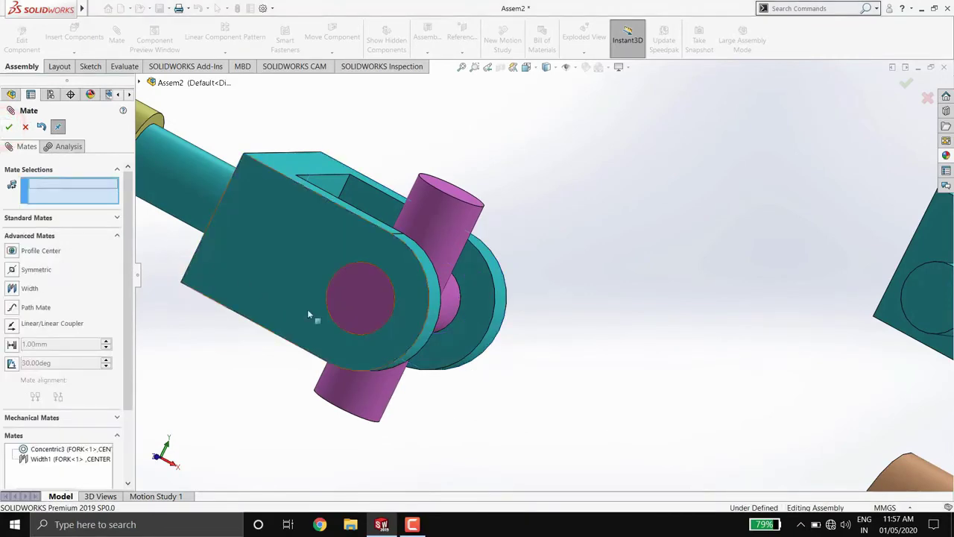
pyautogui.scroll(3, 385, 334)
# Select the center block's upright pin face and the second fork's hole.
pyautogui.scroll(2, 385, 334)
pyautogui.moveTo(385, 334); pyautogui.dragTo(430, 350, button='middle')
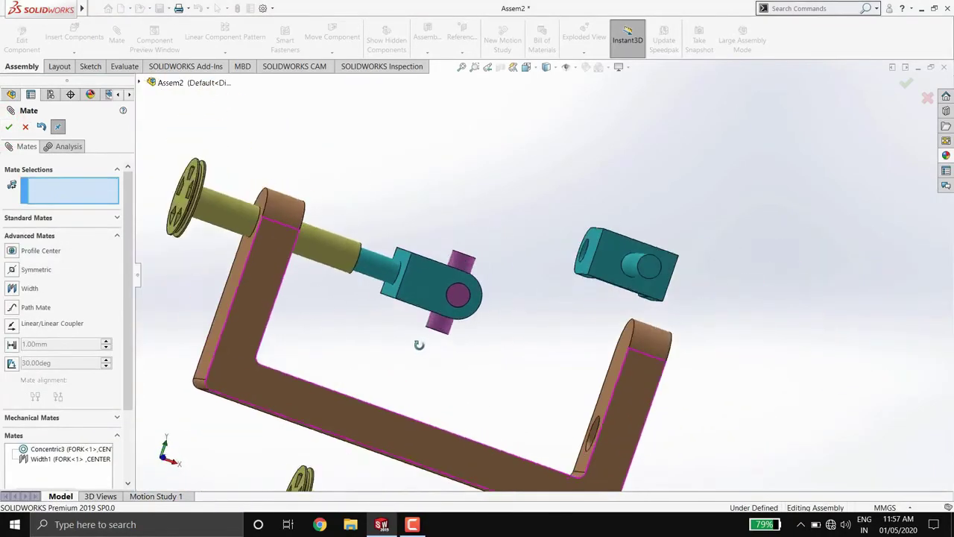
pyautogui.scroll(3, 429, 350)
pyautogui.moveTo(487, 343)
pyautogui.mouseDown(button='middle')
pyautogui.moveTo(497, 299)
pyautogui.moveTo(514, 311)
pyautogui.moveTo(502, 318)
pyautogui.mouseUp(button='middle')
pyautogui.scroll(-2, 520, 301)
pyautogui.scroll(-2, 497, 322)
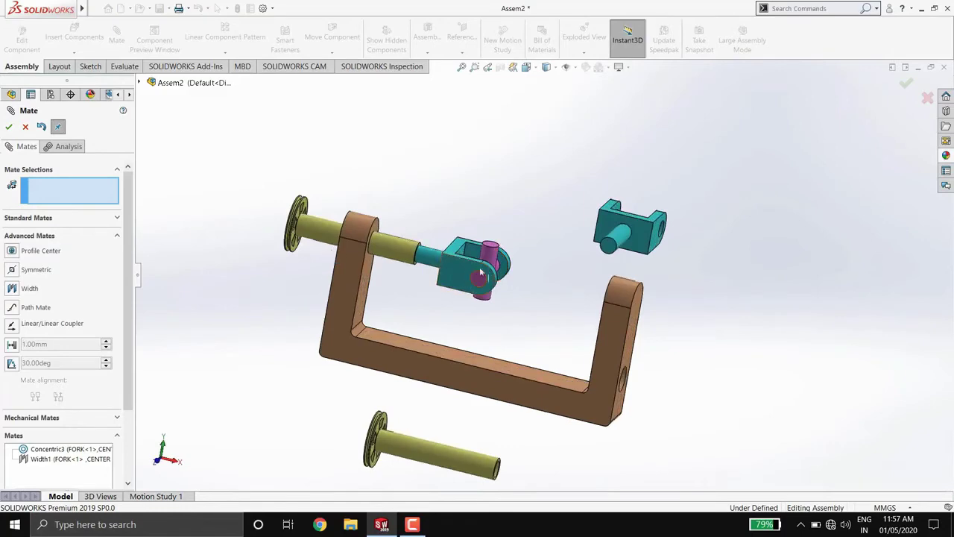
pyautogui.scroll(-2, 481, 275)
pyautogui.scroll(-2, 492, 265)
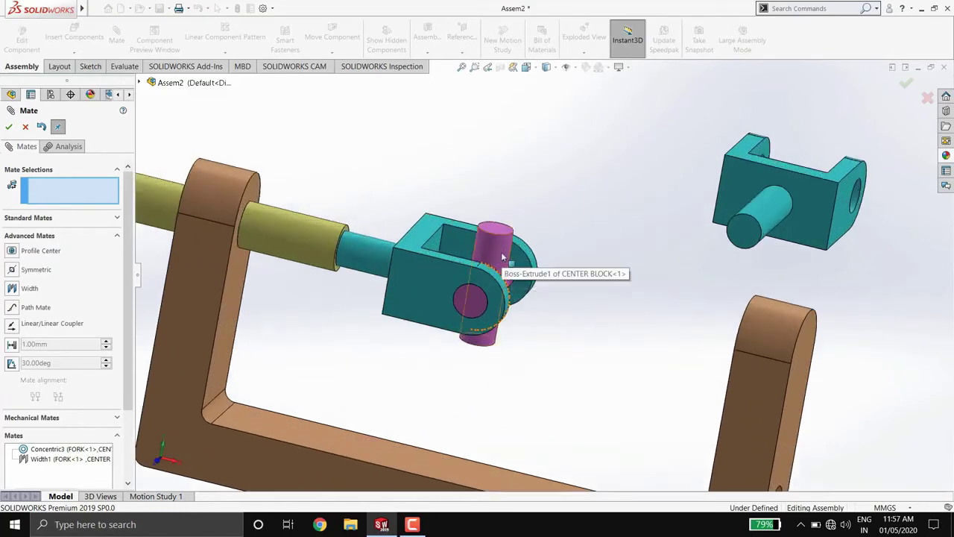
pyautogui.click(503, 257)
pyautogui.moveTo(618, 283)
pyautogui.mouseDown(button='middle')
pyautogui.moveTo(565, 301)
pyautogui.moveTo(589, 281)
pyautogui.mouseUp(button='middle')
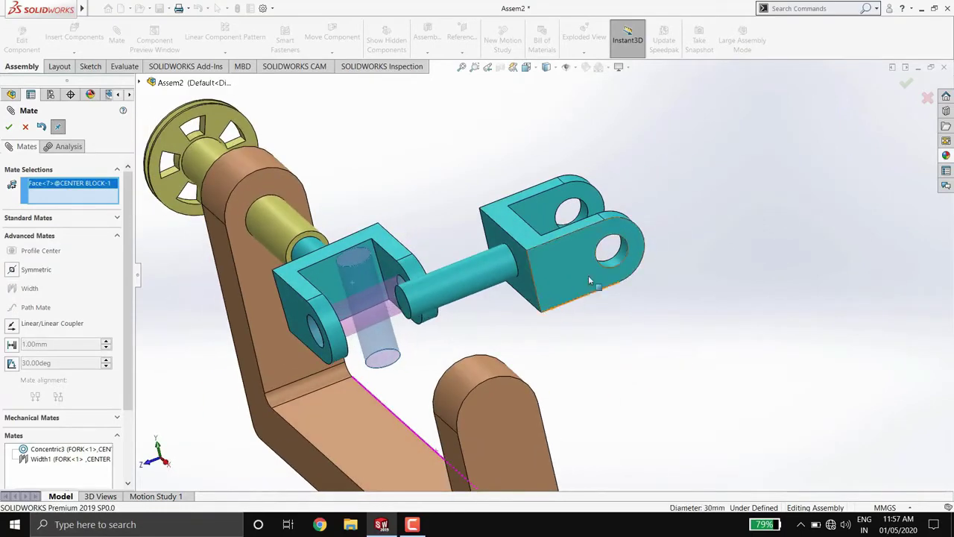
pyautogui.scroll(-2, 588, 280)
pyautogui.scroll(-3, 604, 273)
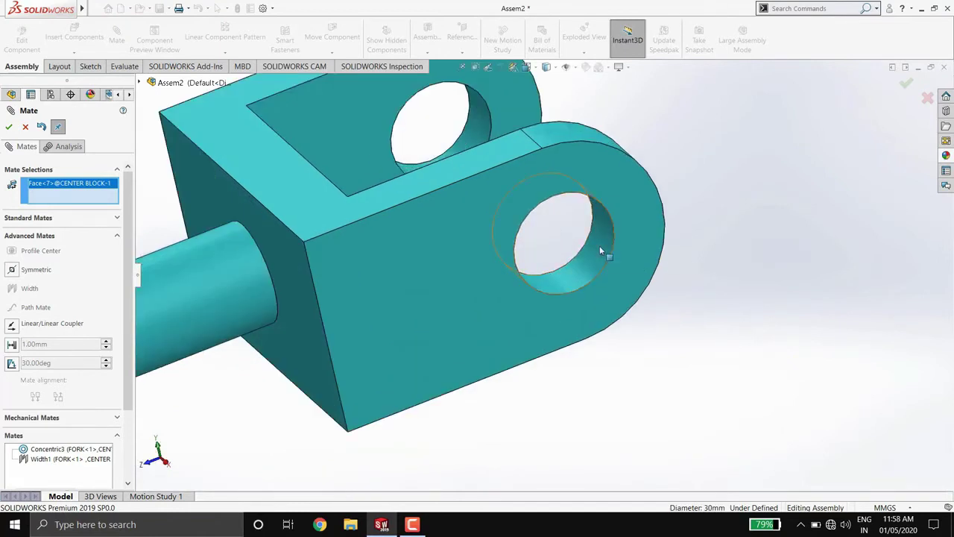
pyautogui.click(600, 246)
# Apply a Standard Concentric mate between pin and hole and accept it as Concentric4.
pyautogui.scroll(4, 598, 258)
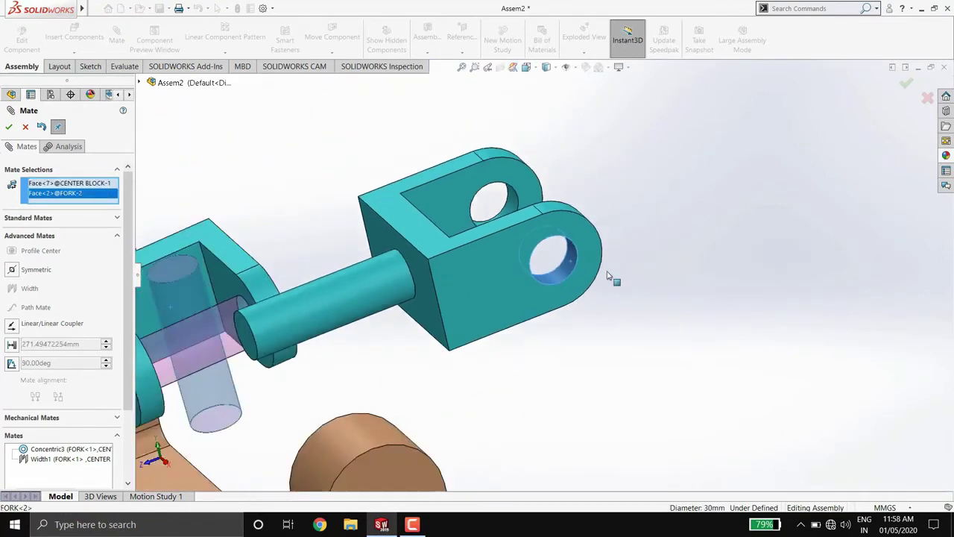
pyautogui.scroll(3, 604, 298)
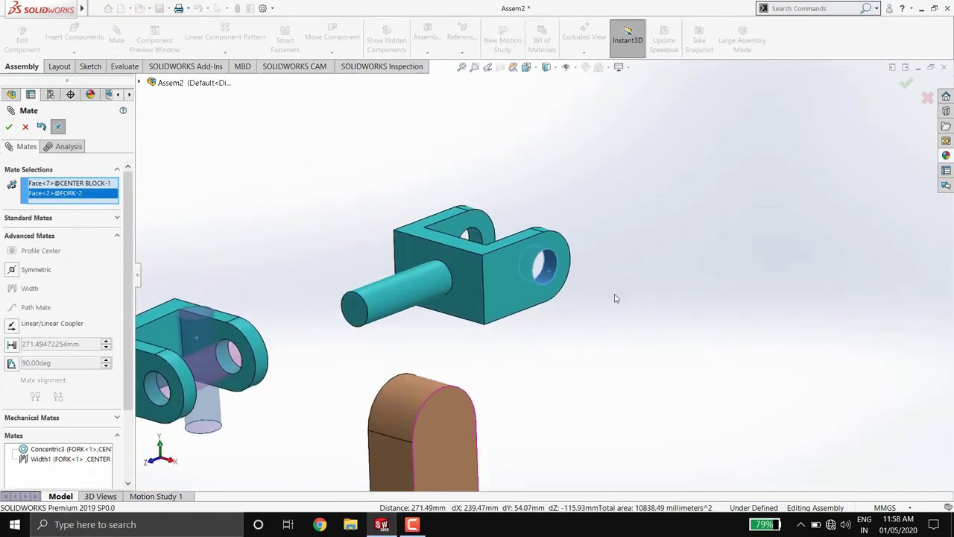
pyautogui.click(117, 218)
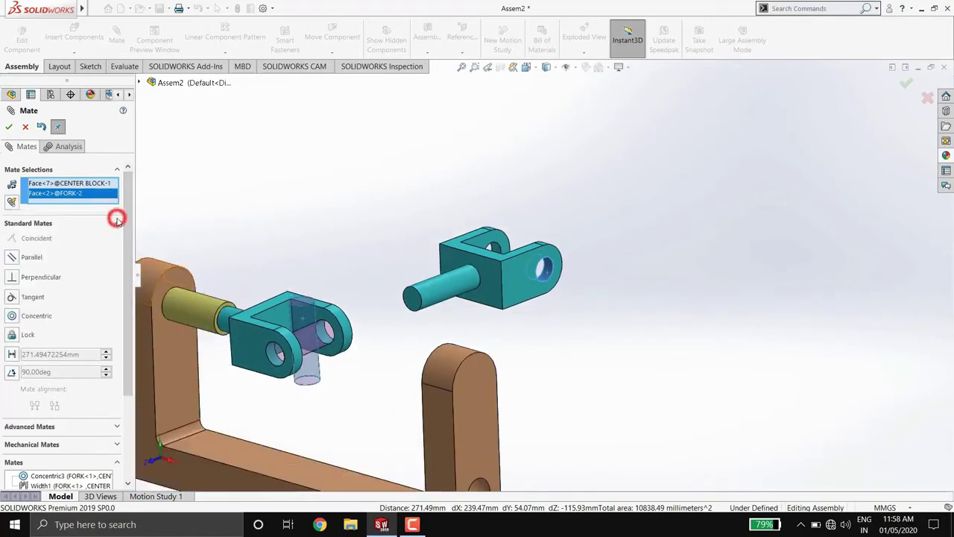
pyautogui.click(11, 316)
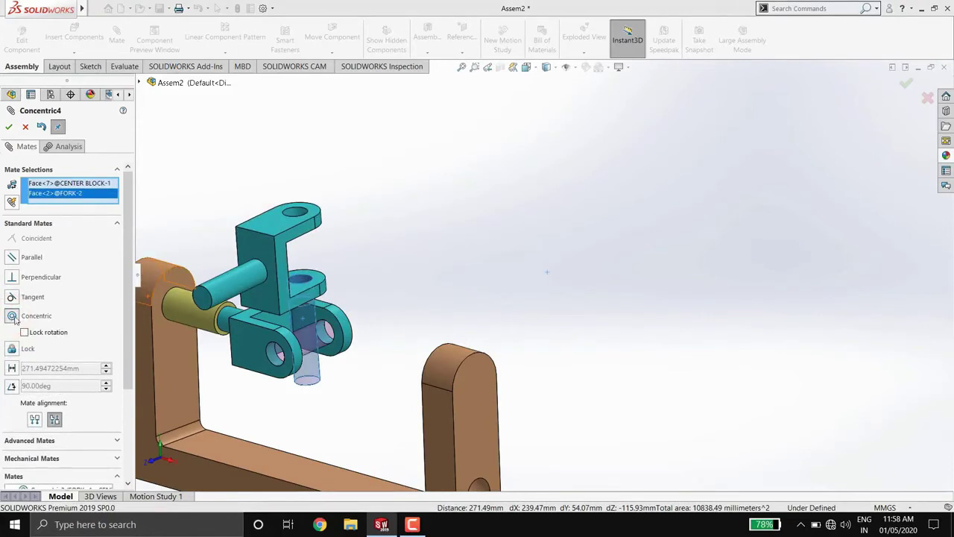
pyautogui.click(9, 128)
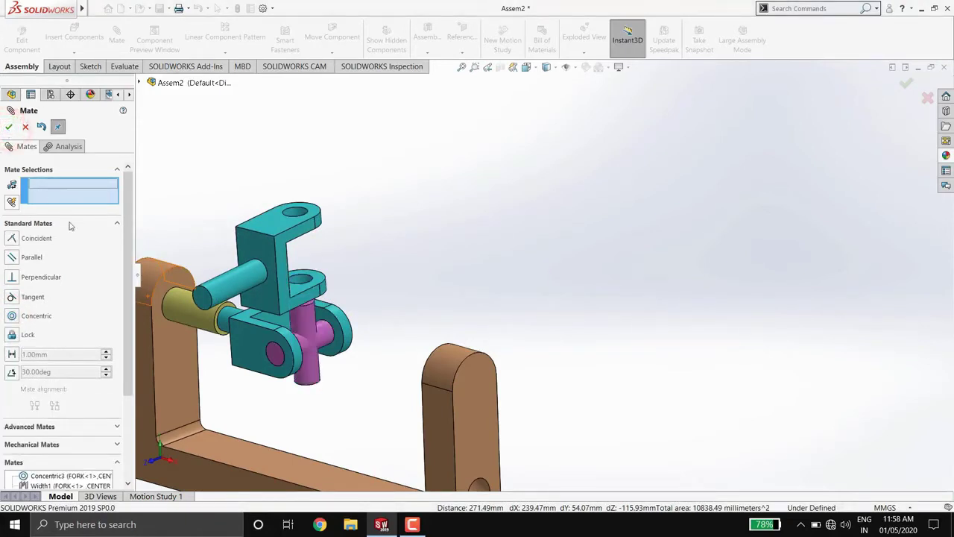
# Start an advanced Width mate using the second fork's top and bottom faces as width references.
pyautogui.click(117, 222)
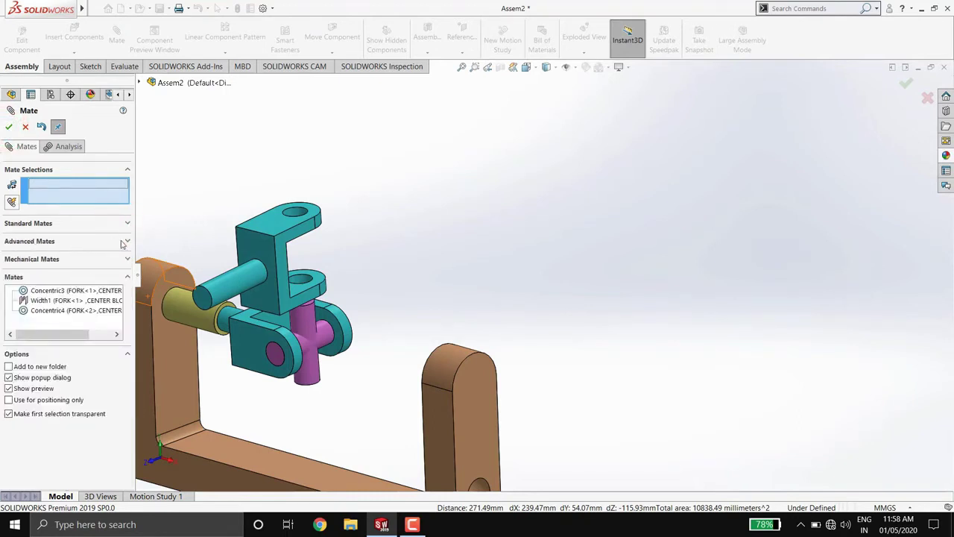
pyautogui.click(127, 241)
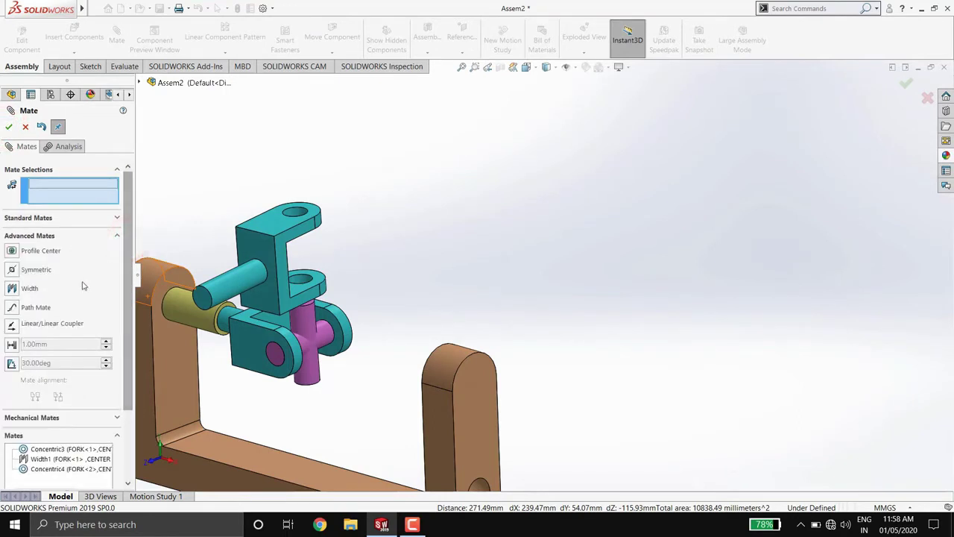
pyautogui.click(13, 289)
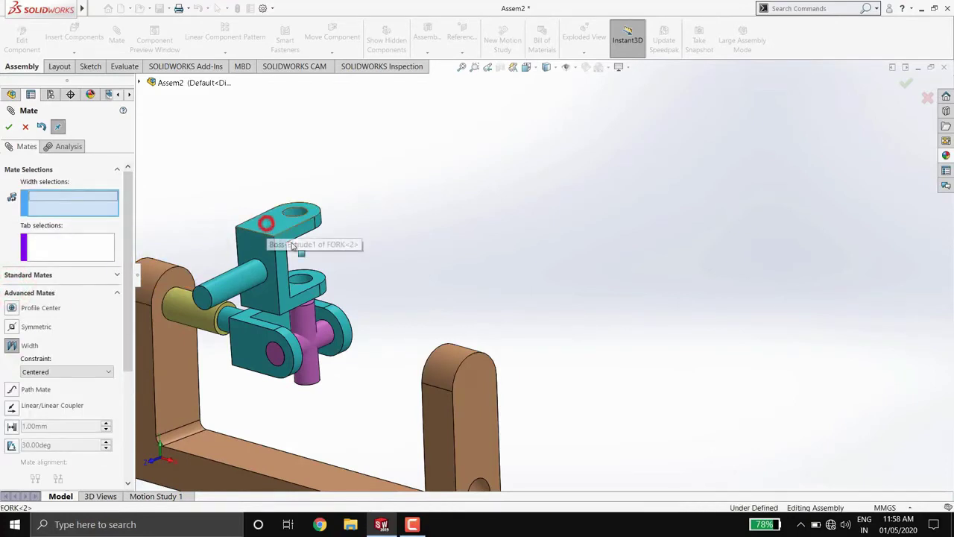
pyautogui.click(267, 224)
pyautogui.moveTo(327, 307)
pyautogui.mouseDown(button='middle')
pyautogui.moveTo(325, 247)
pyautogui.moveTo(285, 293)
pyautogui.mouseUp(button='middle')
pyautogui.scroll(-2, 284, 293)
pyautogui.scroll(-3, 331, 269)
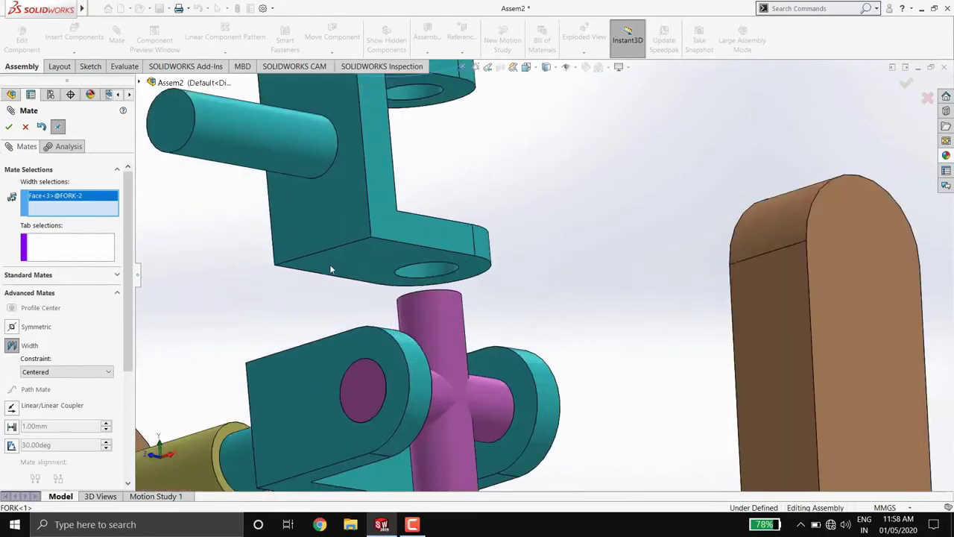
pyautogui.click(343, 264)
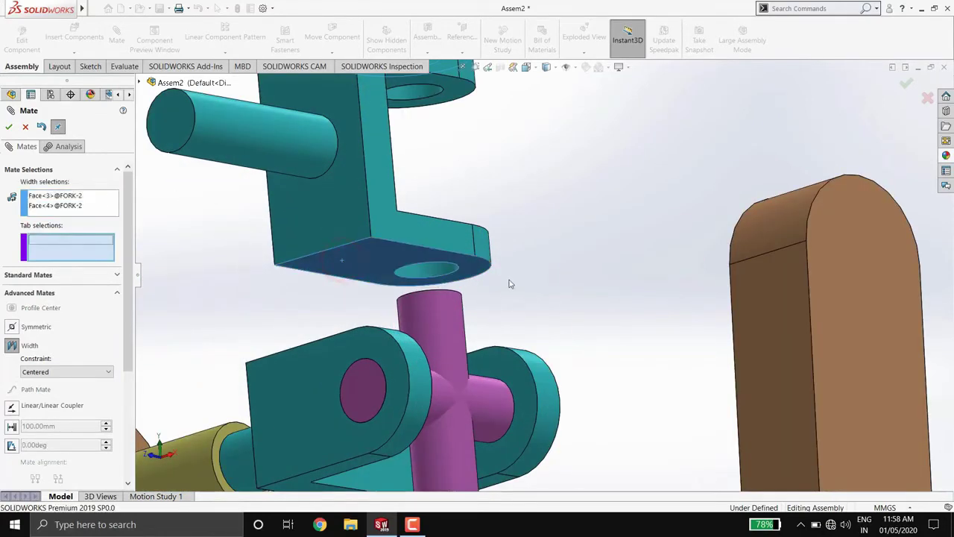
# Use both end faces of the centre block's upright pin as tab references and accept the mate.
pyautogui.moveTo(510, 283)
pyautogui.mouseDown(button='middle')
pyautogui.moveTo(503, 309)
pyautogui.moveTo(462, 309)
pyautogui.mouseUp(button='middle')
pyautogui.scroll(-2, 440, 291)
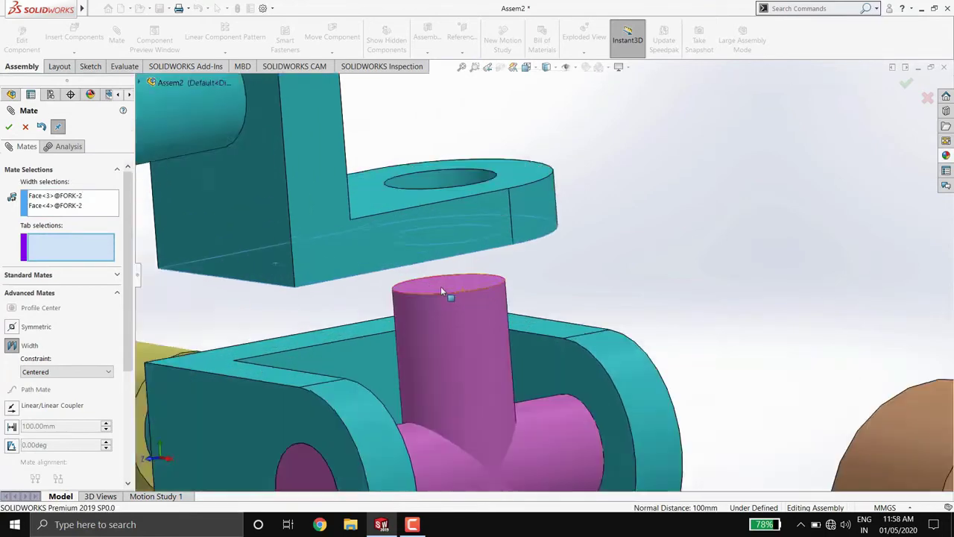
pyautogui.scroll(-2, 440, 286)
pyautogui.click(458, 284)
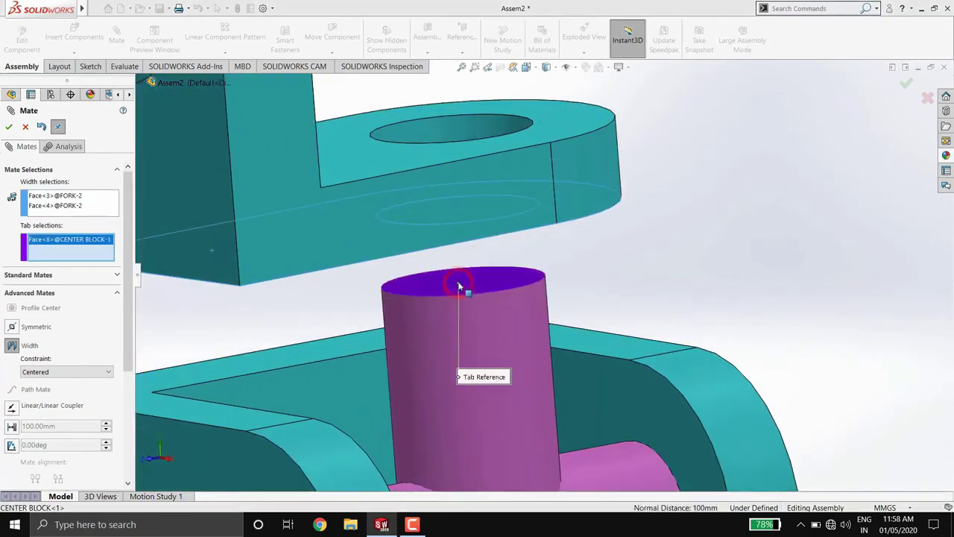
pyautogui.scroll(3, 458, 287)
pyautogui.scroll(3, 473, 298)
pyautogui.scroll(1, 484, 298)
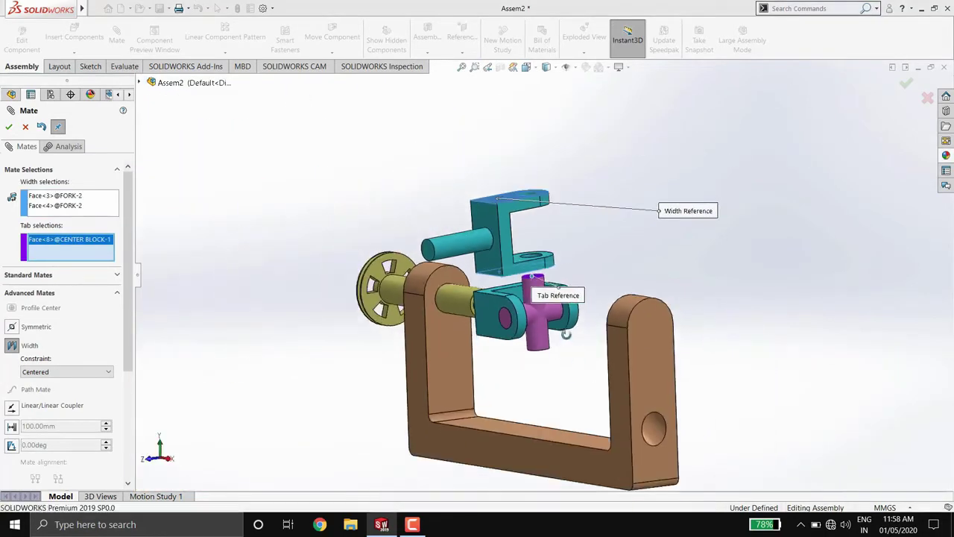
pyautogui.moveTo(565, 333); pyautogui.dragTo(534, 356, button='middle')
pyautogui.scroll(-2, 534, 356)
pyautogui.scroll(-2, 534, 356)
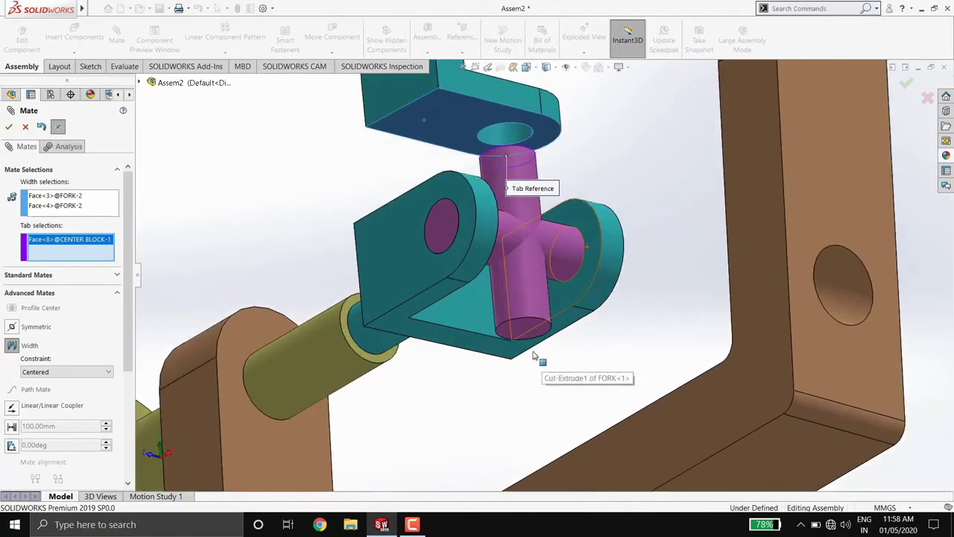
pyautogui.click(522, 316)
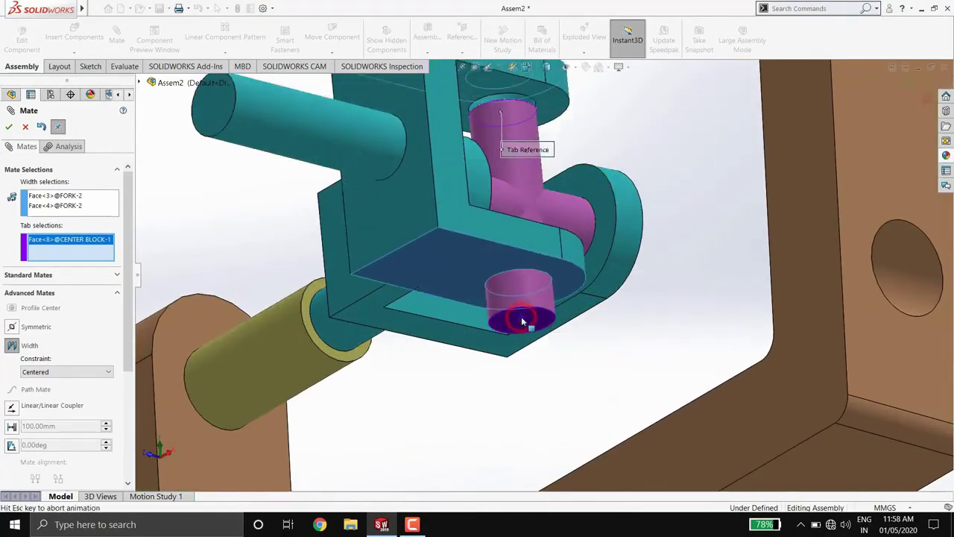
pyautogui.click(8, 128)
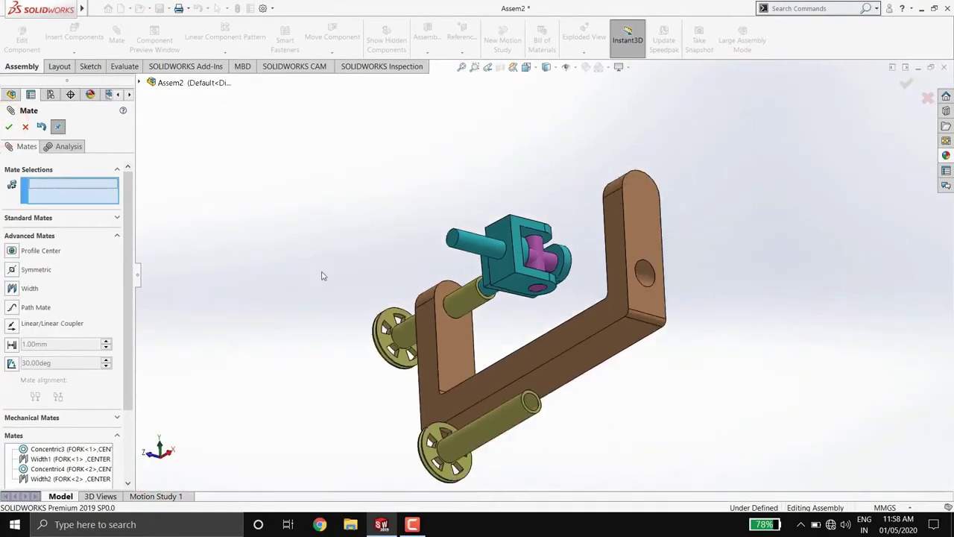
# Close the Mate panel and turn the second fork about its shaft.
pyautogui.moveTo(322, 276)
pyautogui.mouseDown(button='middle')
pyautogui.moveTo(384, 322)
pyautogui.moveTo(470, 334)
pyautogui.mouseUp(button='middle')
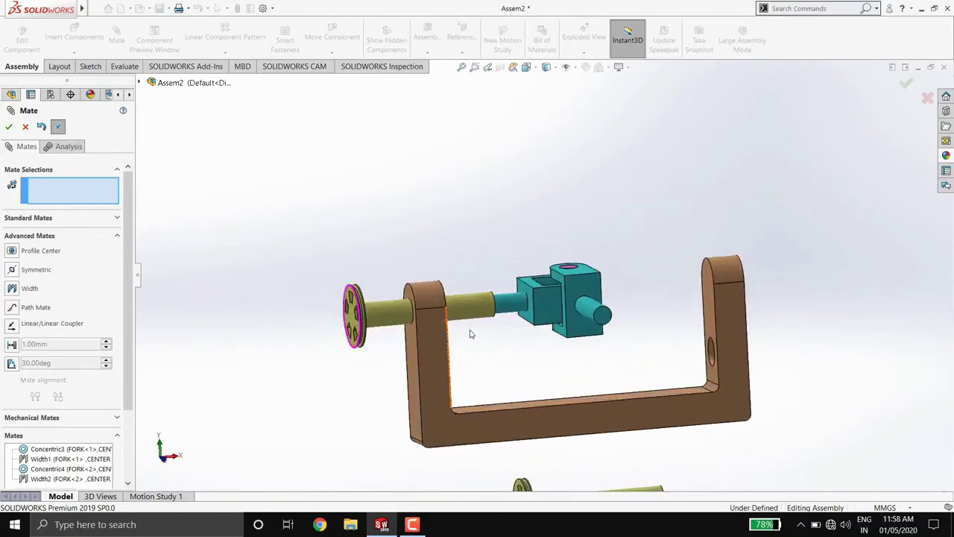
pyautogui.moveTo(573, 336); pyautogui.dragTo(610, 336, button='middle')
pyautogui.scroll(-2, 609, 336)
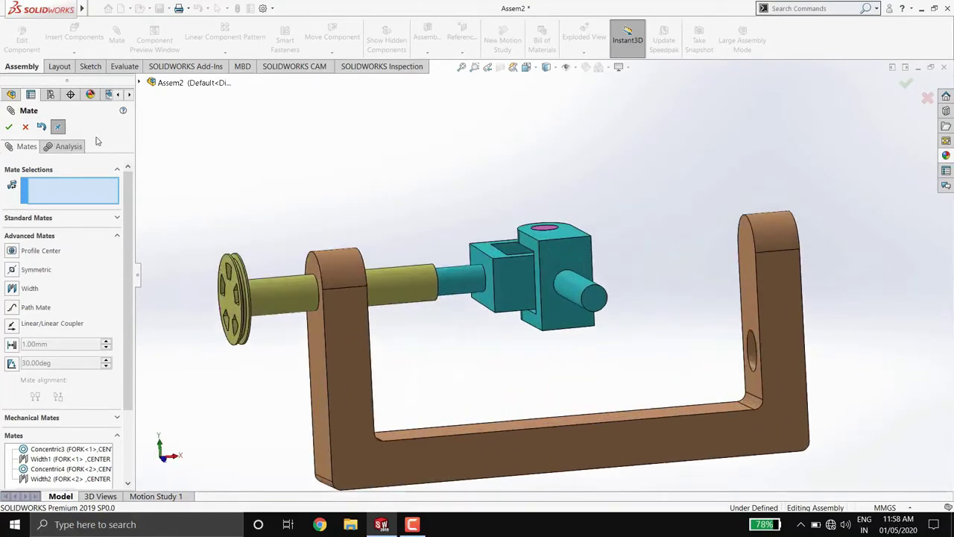
pyautogui.click(27, 127)
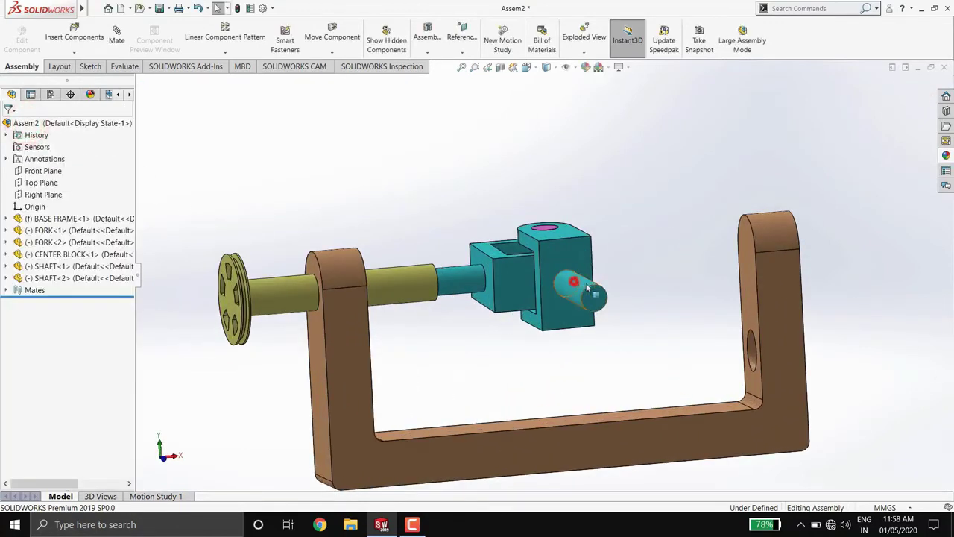
pyautogui.moveTo(587, 289); pyautogui.dragTo(538, 326)
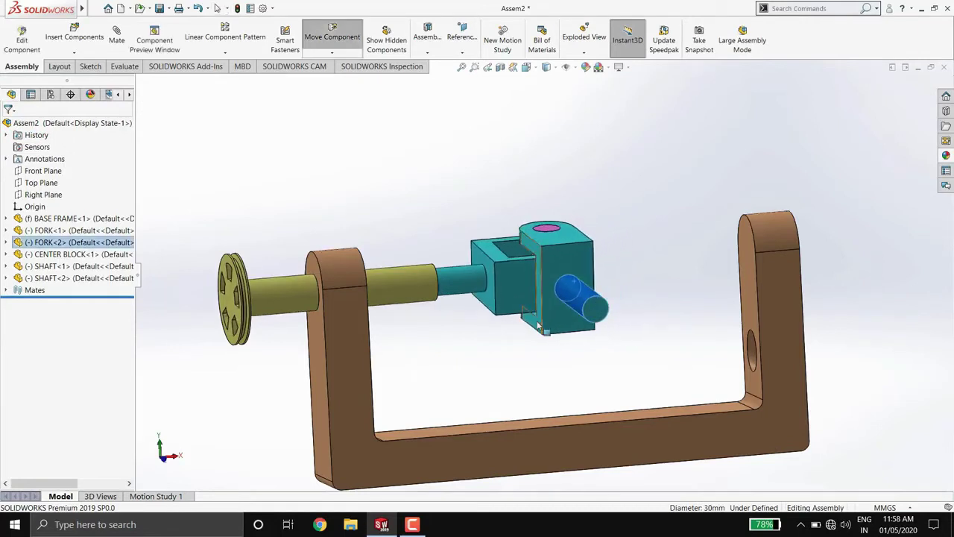
pyautogui.scroll(3, 538, 326)
pyautogui.moveTo(538, 326)
pyautogui.mouseDown(button='middle')
pyautogui.moveTo(542, 308)
pyautogui.moveTo(603, 311)
pyautogui.moveTo(547, 312)
pyautogui.mouseUp(button='middle')
pyautogui.click(606, 291)
pyautogui.scroll(-2, 607, 298)
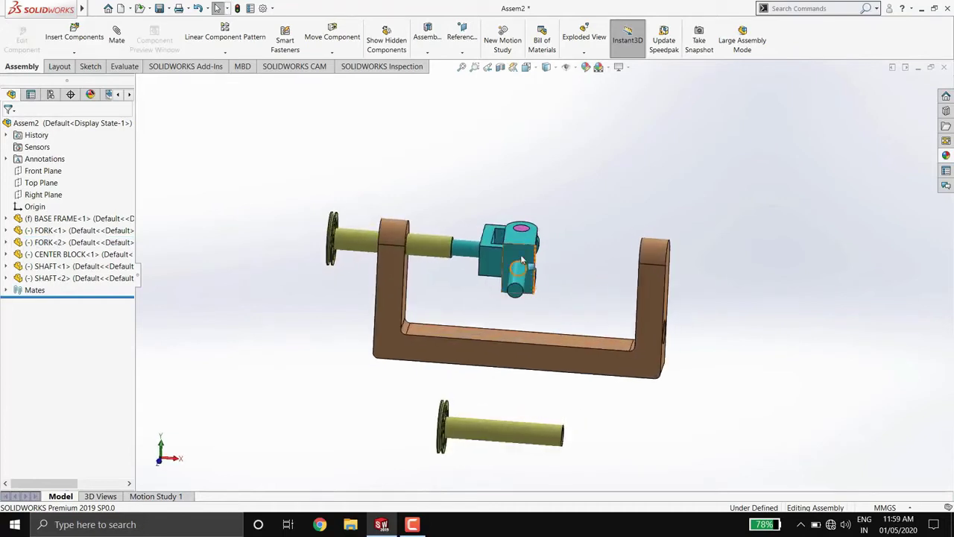
pyautogui.moveTo(541, 264); pyautogui.dragTo(540, 275)
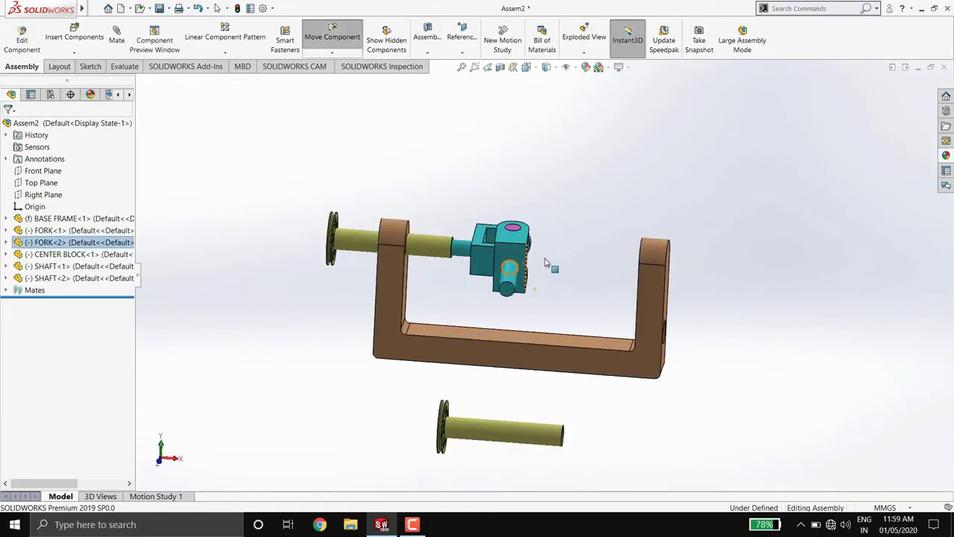
# Fix FORK<1> in place.
pyautogui.click(568, 263)
pyautogui.moveTo(481, 262); pyautogui.dragTo(479, 260)
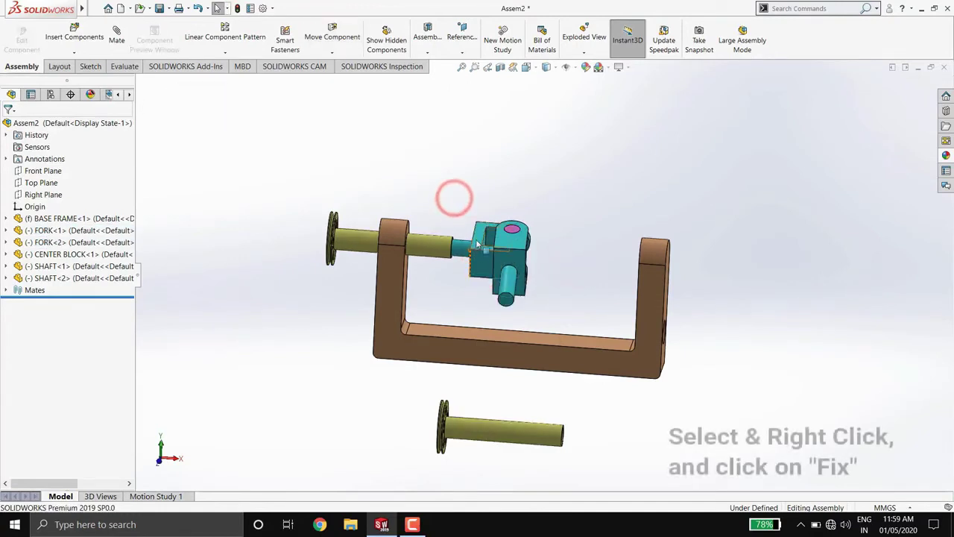
pyautogui.click(477, 241)
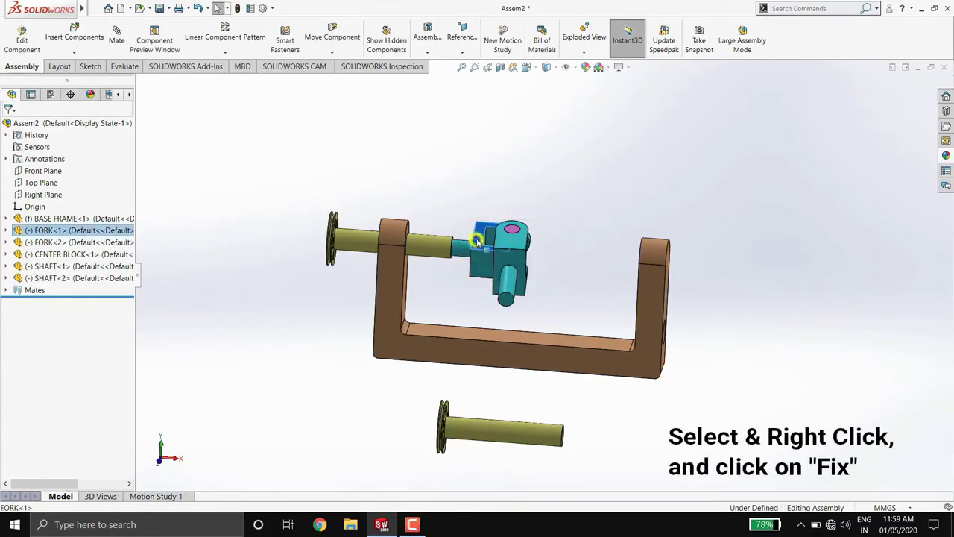
pyautogui.rightClick(478, 243)
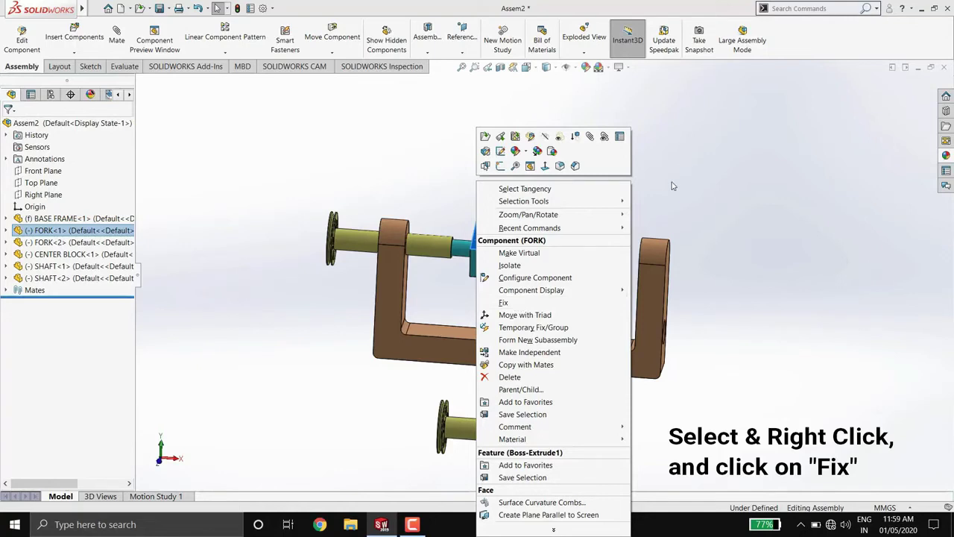
pyautogui.click(520, 304)
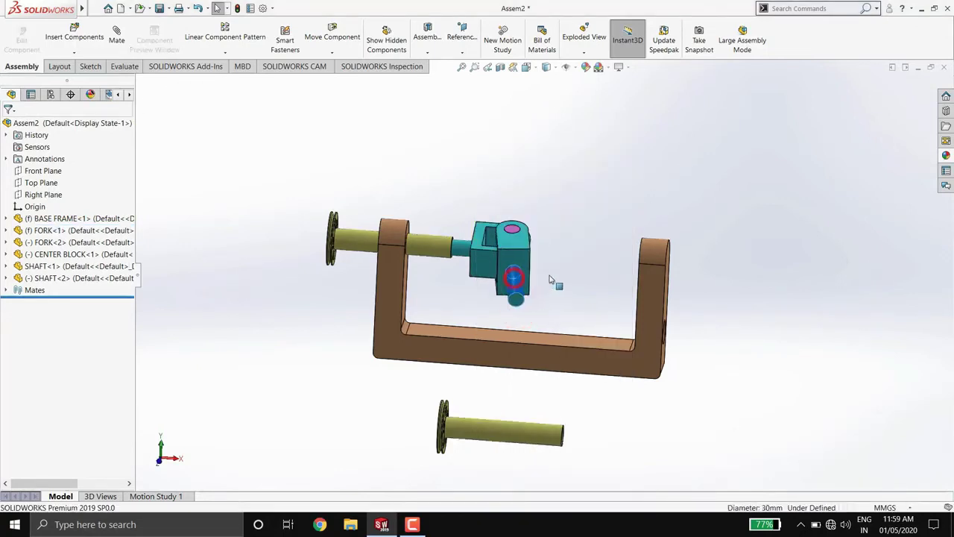
# Swing the second fork into line with the first, then set FORK<1> back to Float.
pyautogui.moveTo(550, 279); pyautogui.dragTo(589, 295)
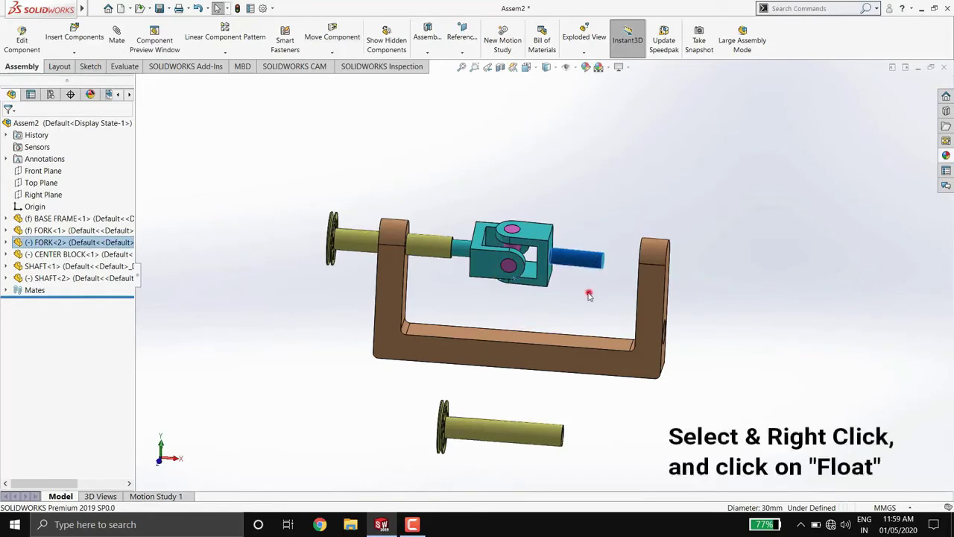
pyautogui.click(486, 267)
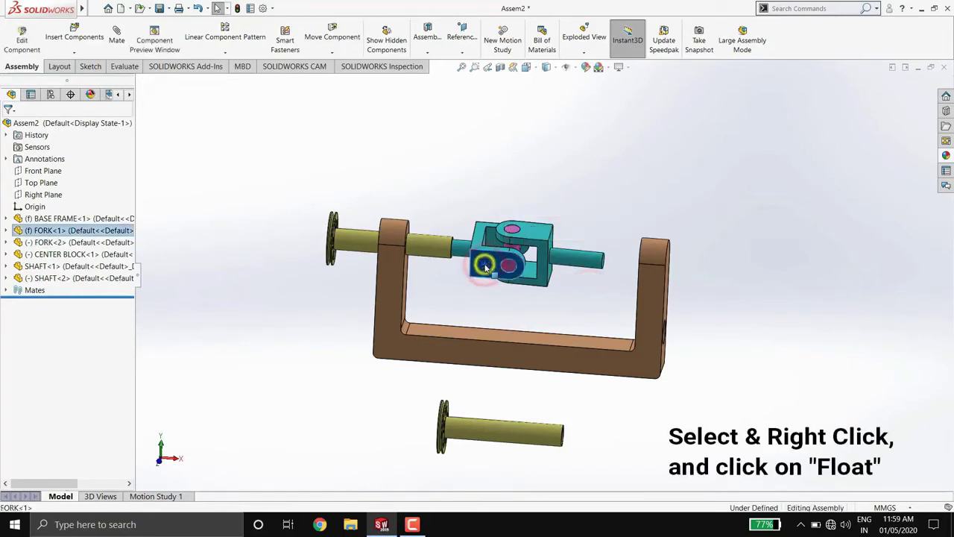
pyautogui.rightClick(485, 265)
pyautogui.click(516, 314)
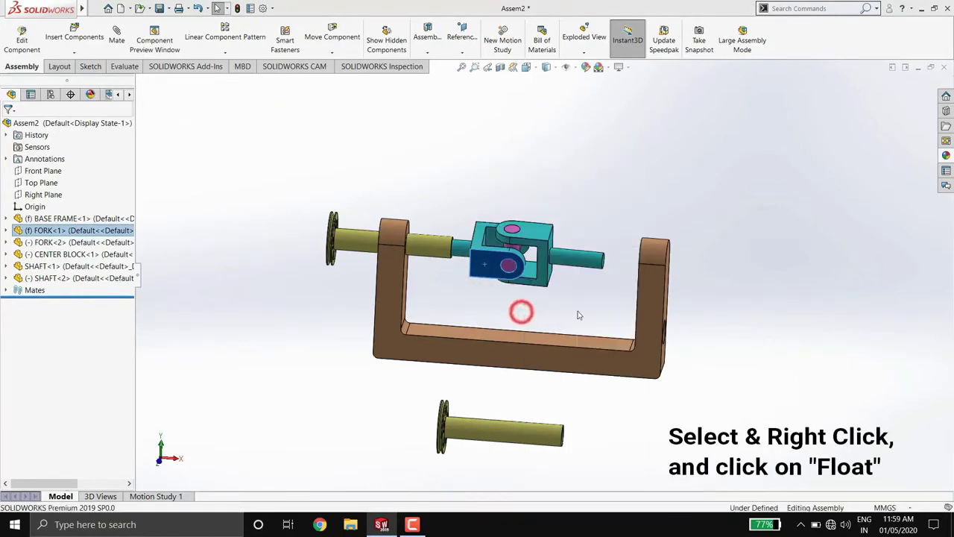
pyautogui.scroll(2, 567, 313)
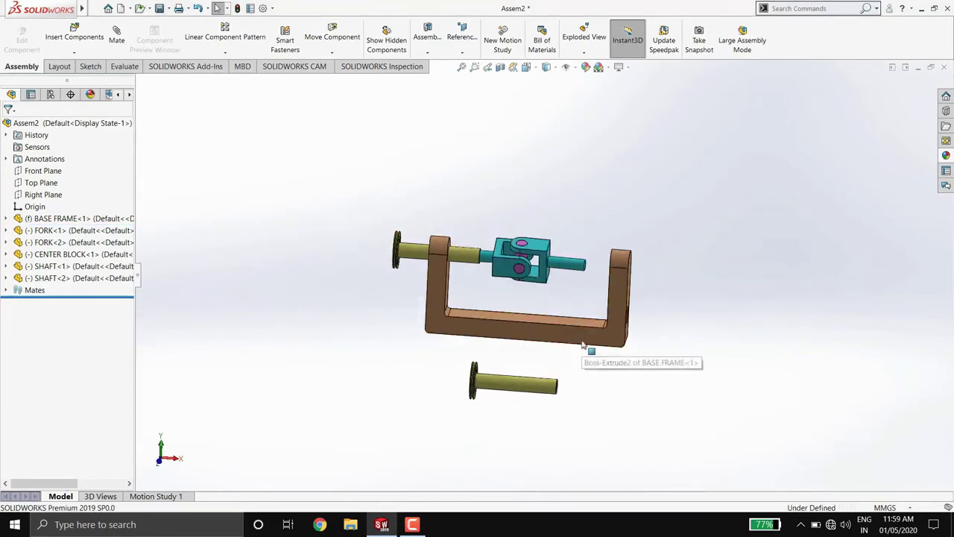
pyautogui.moveTo(567, 312); pyautogui.dragTo(549, 306, button='middle')
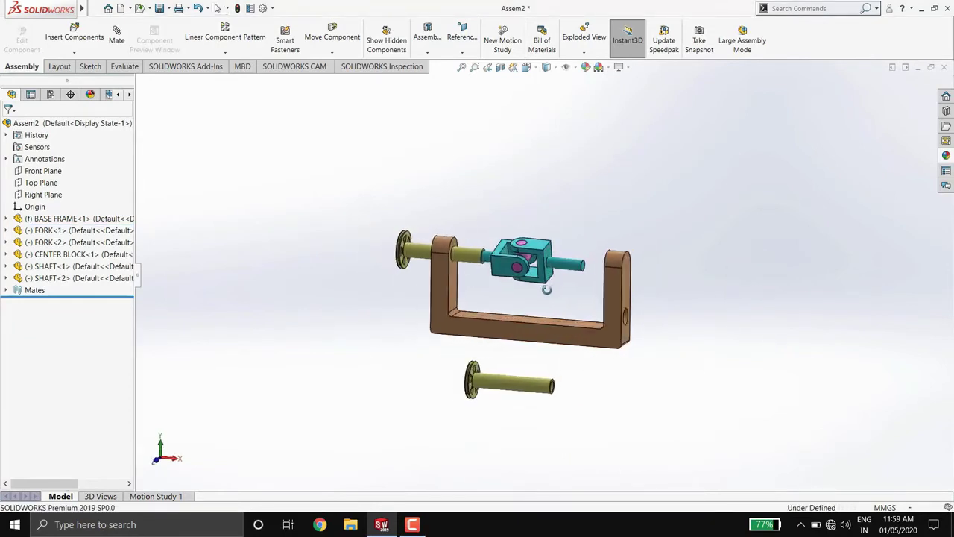
# Mate the loose shaft concentric with the frame's right-upright hole, flipped, and pull it through.
pyautogui.click(116, 34)
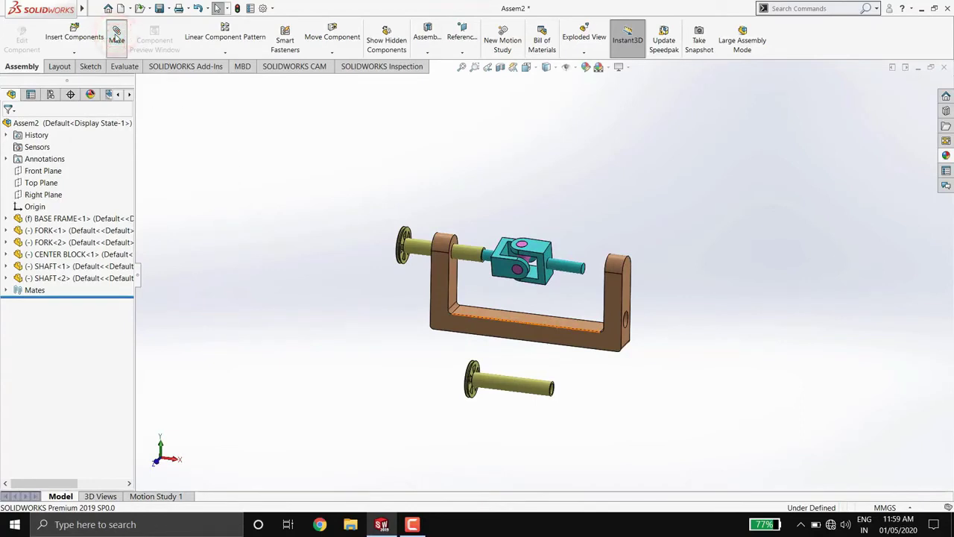
pyautogui.click(509, 389)
pyautogui.moveTo(690, 387); pyautogui.dragTo(656, 385, button='middle')
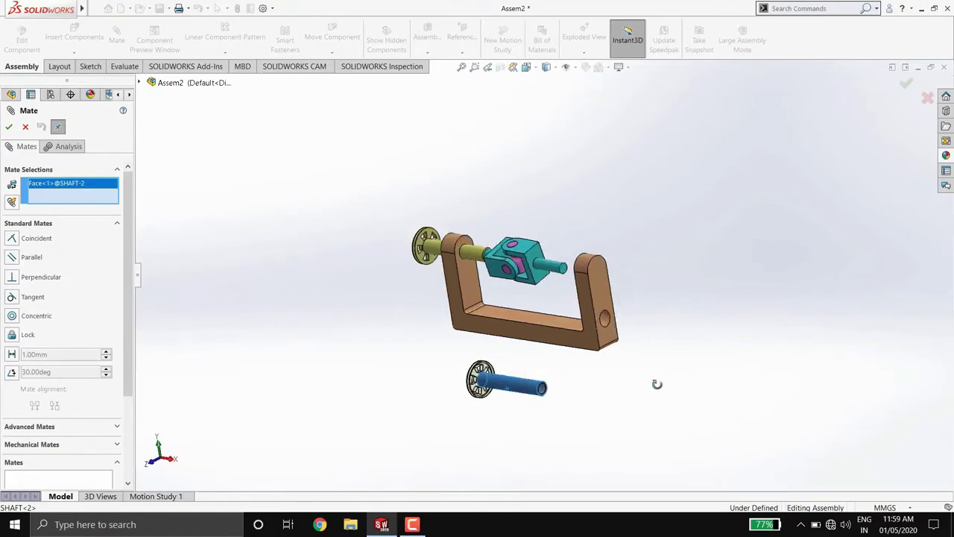
pyautogui.scroll(-2, 618, 335)
pyautogui.scroll(-2, 592, 324)
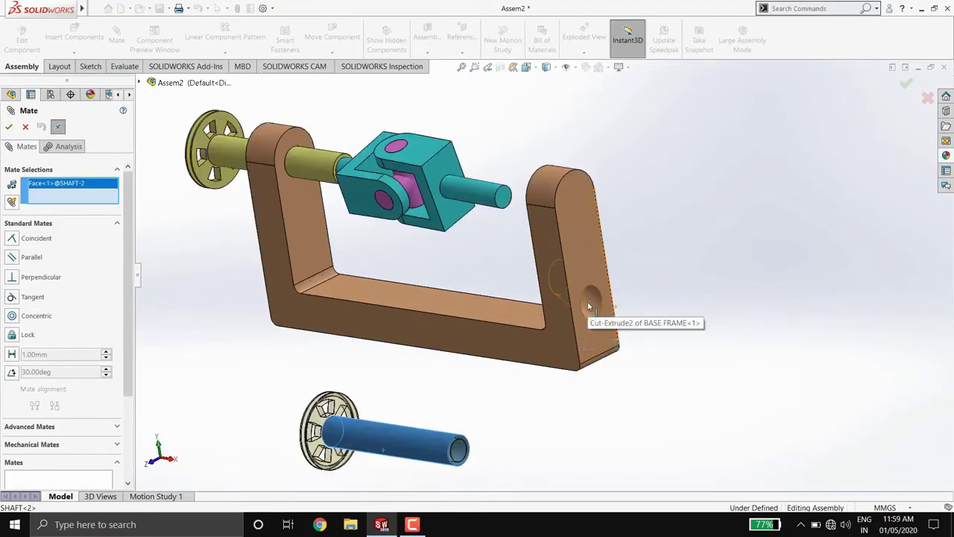
pyautogui.click(587, 302)
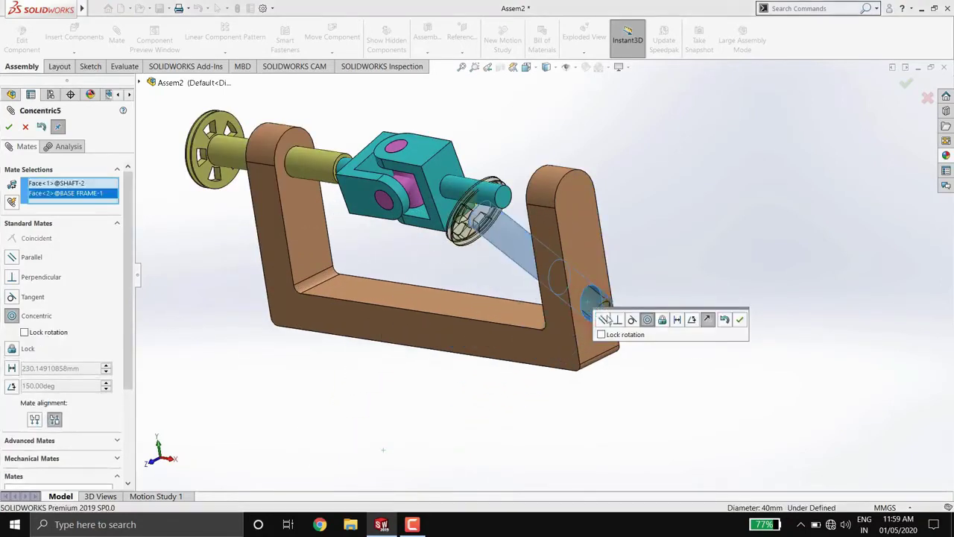
pyautogui.click(709, 319)
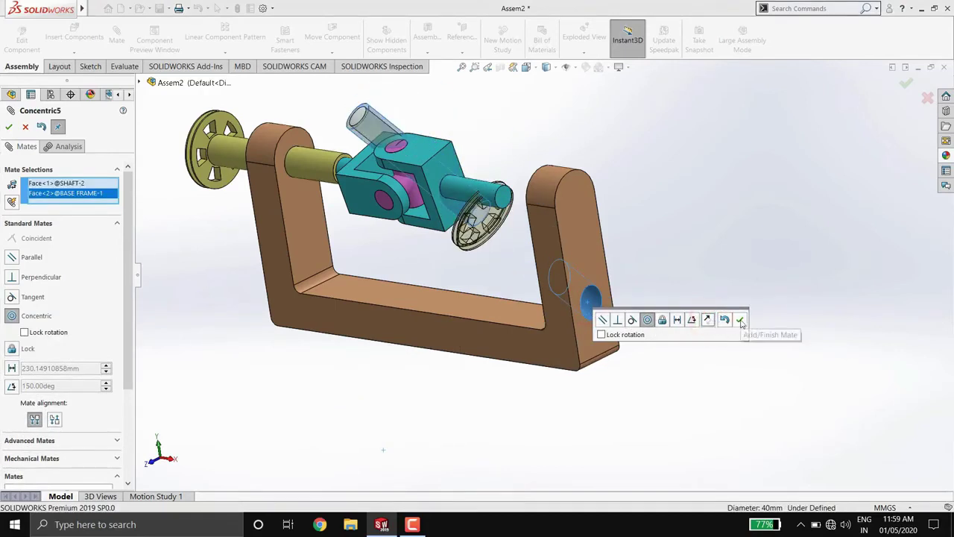
pyautogui.click(740, 321)
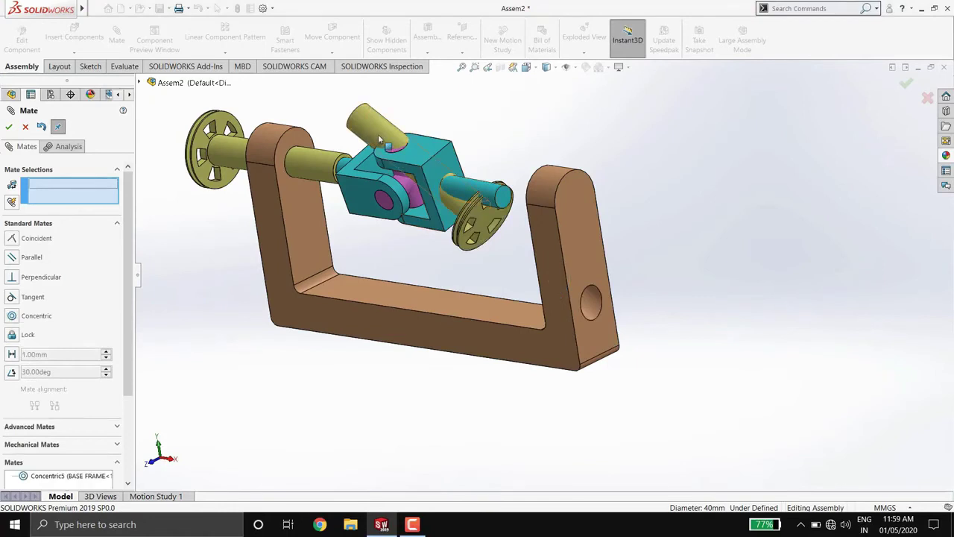
pyautogui.moveTo(411, 181); pyautogui.dragTo(594, 293)
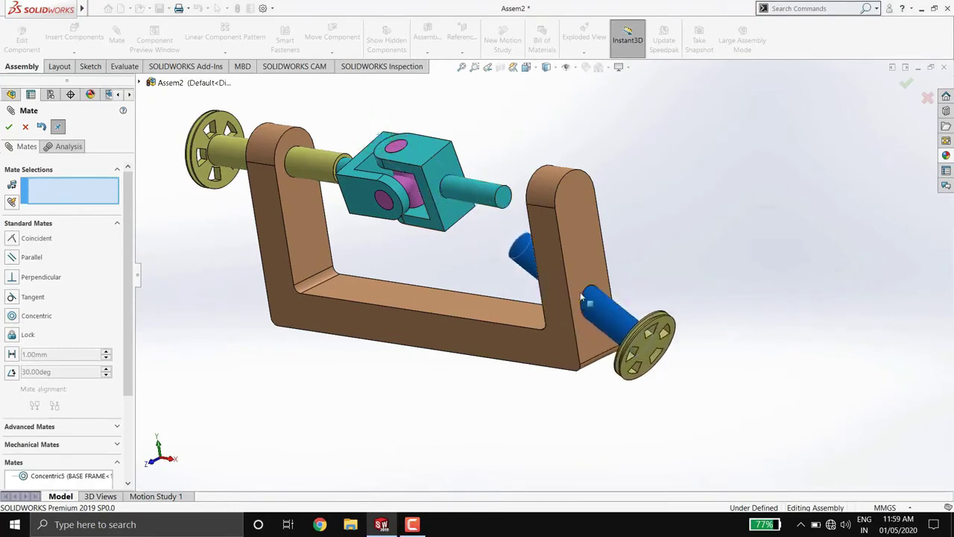
# Mate the shaft concentric with the second fork's stub with Lock rotation enabled.
pyautogui.click(703, 256)
pyautogui.moveTo(703, 256); pyautogui.dragTo(730, 257, button='middle')
pyautogui.click(572, 272)
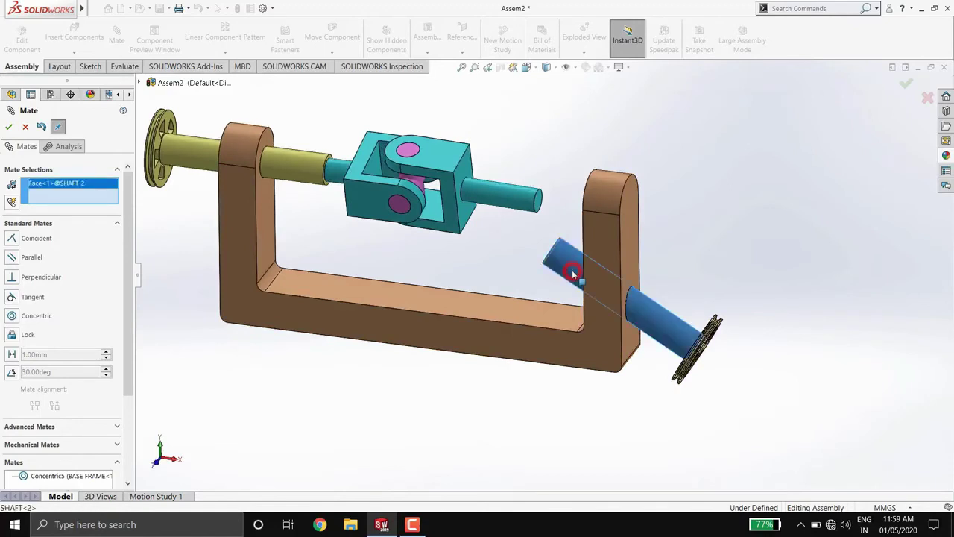
pyautogui.click(514, 205)
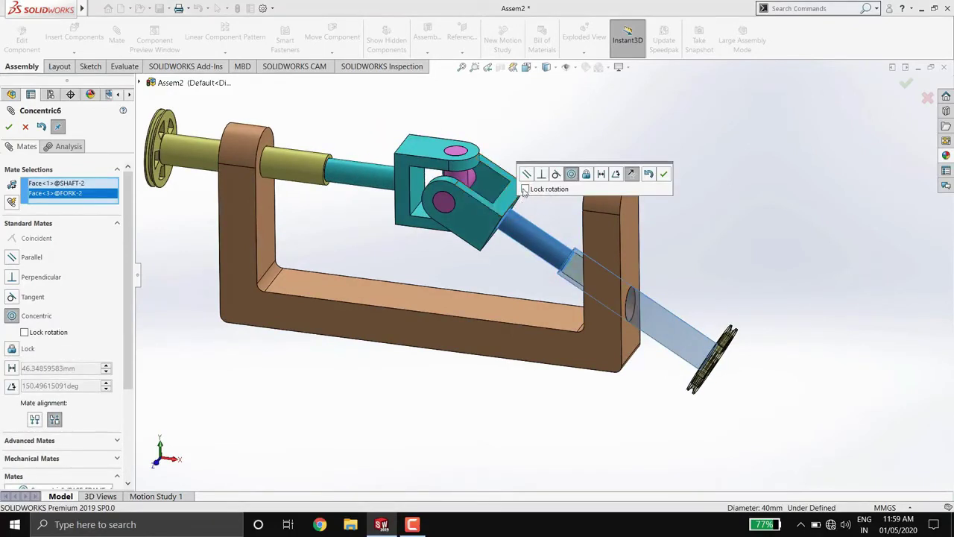
pyautogui.click(524, 189)
pyautogui.click(663, 176)
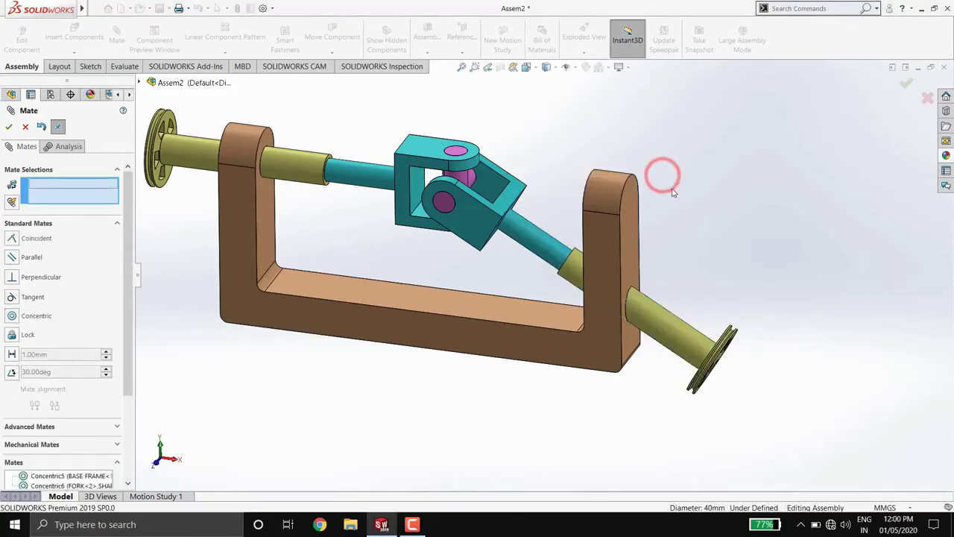
pyautogui.scroll(3, 708, 216)
pyautogui.scroll(3, 709, 216)
pyautogui.scroll(2, 721, 192)
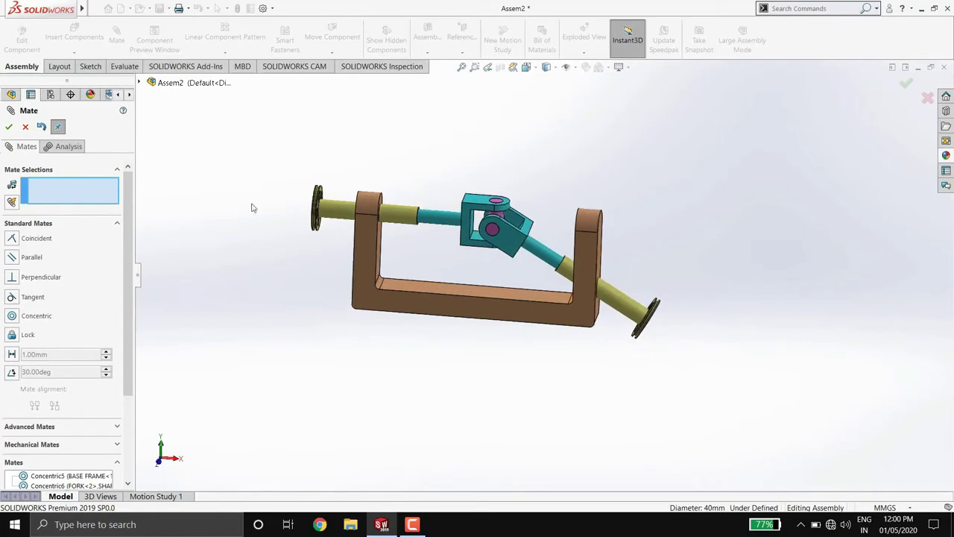
# Close the Mate panel and turn the first shaft to check the joint rotates.
pyautogui.click(24, 128)
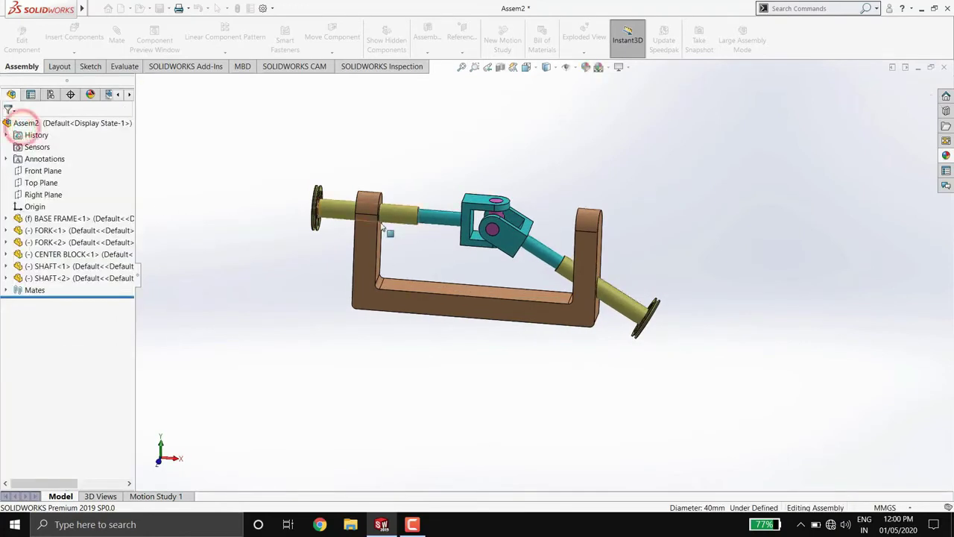
pyautogui.moveTo(407, 255)
pyautogui.mouseDown(button='middle')
pyautogui.moveTo(391, 276)
pyautogui.moveTo(490, 278)
pyautogui.mouseUp(button='middle')
pyautogui.scroll(-2, 391, 276)
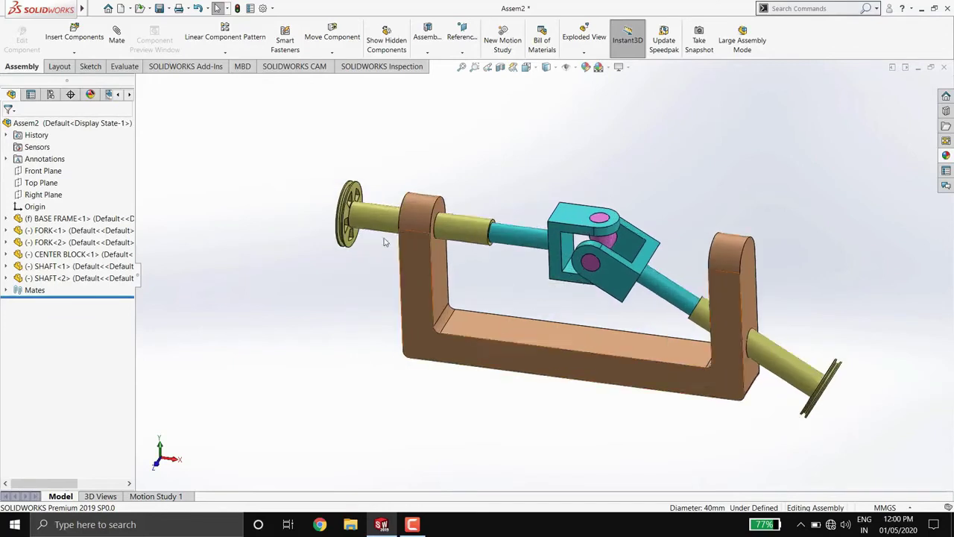
pyautogui.moveTo(353, 213)
pyautogui.mouseDown()
pyautogui.moveTo(362, 248)
pyautogui.moveTo(484, 259)
pyautogui.mouseUp()
pyautogui.scroll(2, 484, 260)
pyautogui.click(509, 279)
pyautogui.scroll(-2, 564, 287)
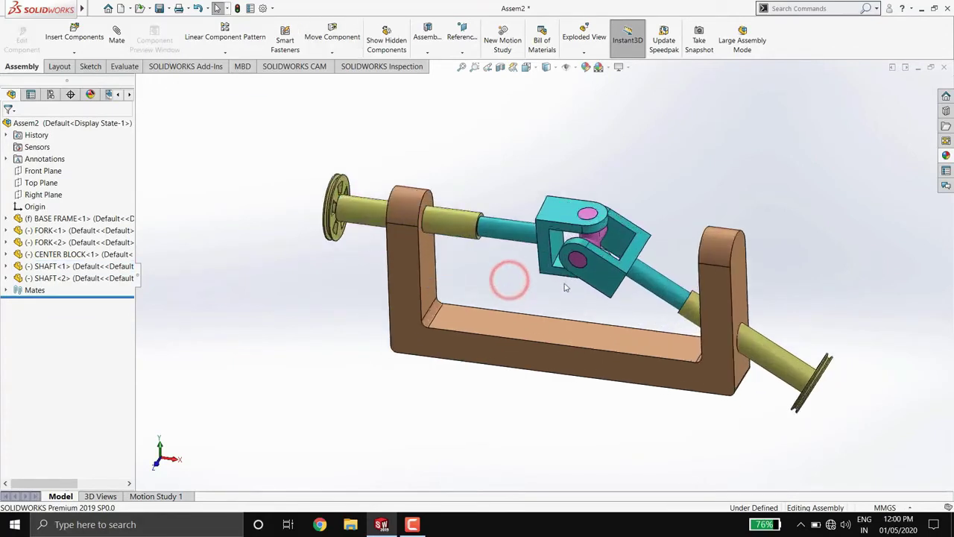
# Switch to Isometric view and open the Motion Study 1 timeline.
pyautogui.click(536, 68)
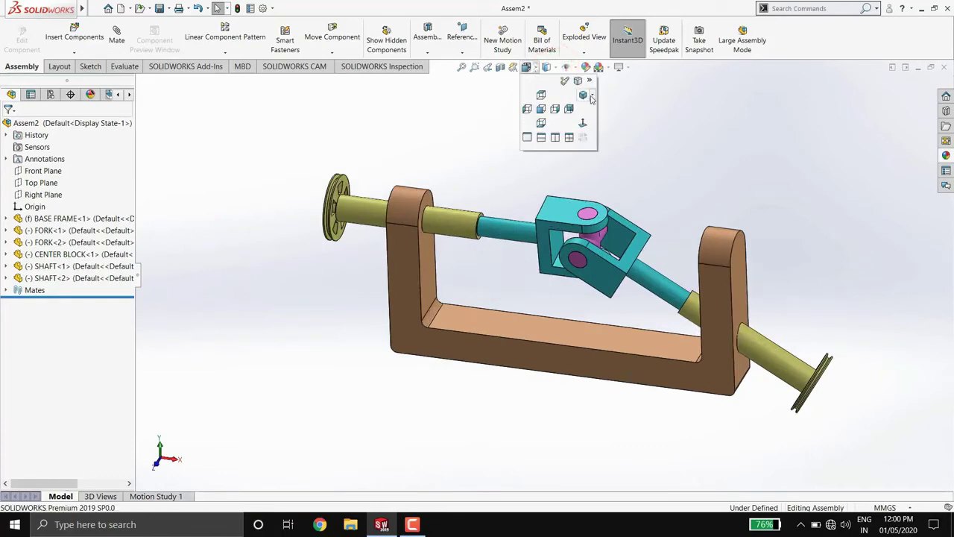
pyautogui.click(584, 95)
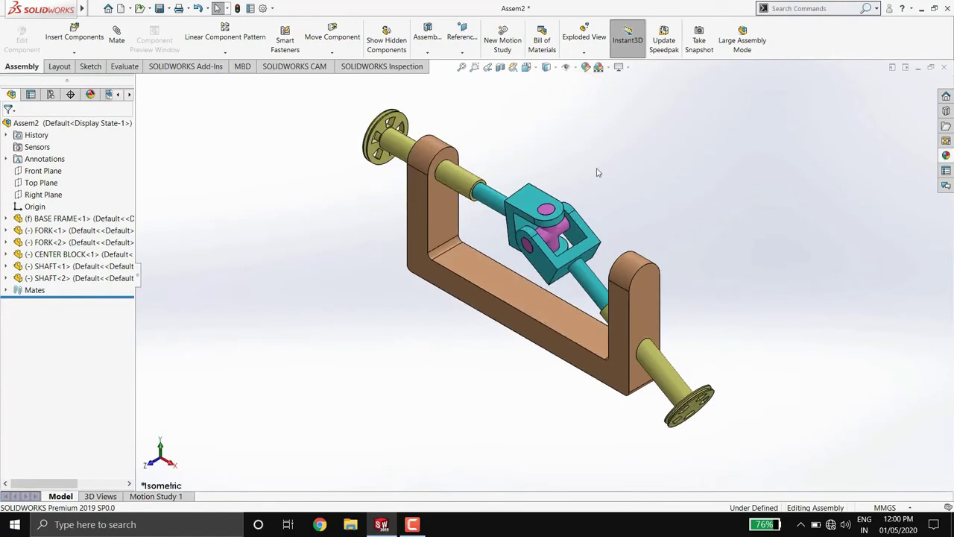
pyautogui.moveTo(562, 198)
pyautogui.mouseDown(button='middle')
pyautogui.moveTo(607, 145)
pyautogui.moveTo(626, 140)
pyautogui.mouseUp(button='middle')
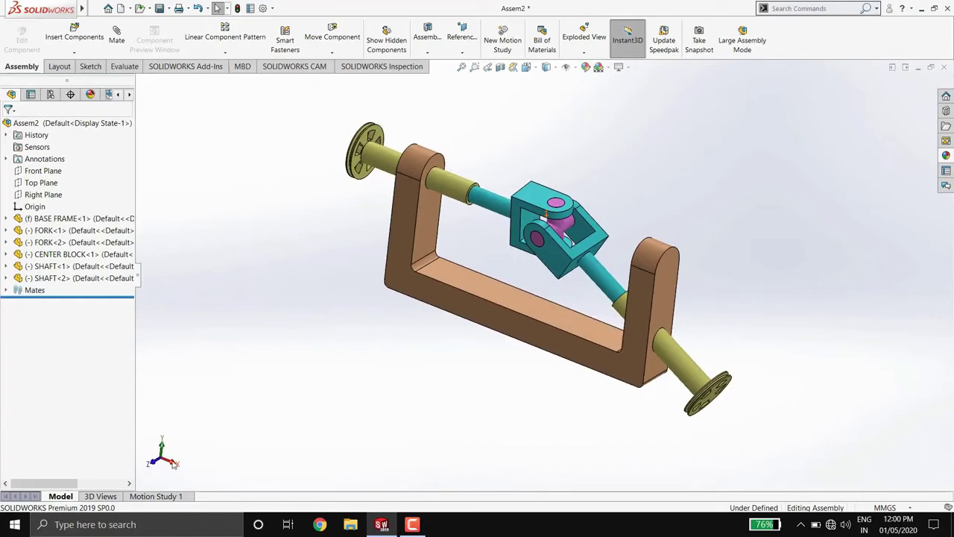
pyautogui.click(157, 497)
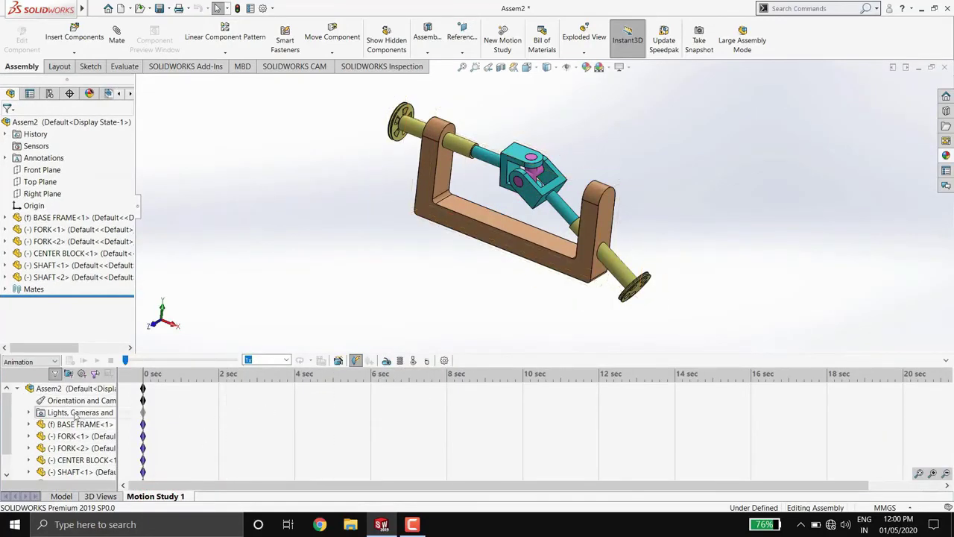
# Add a 30 RPM constant-speed rotary motor on the first shaft's cylindrical face.
pyautogui.click(387, 362)
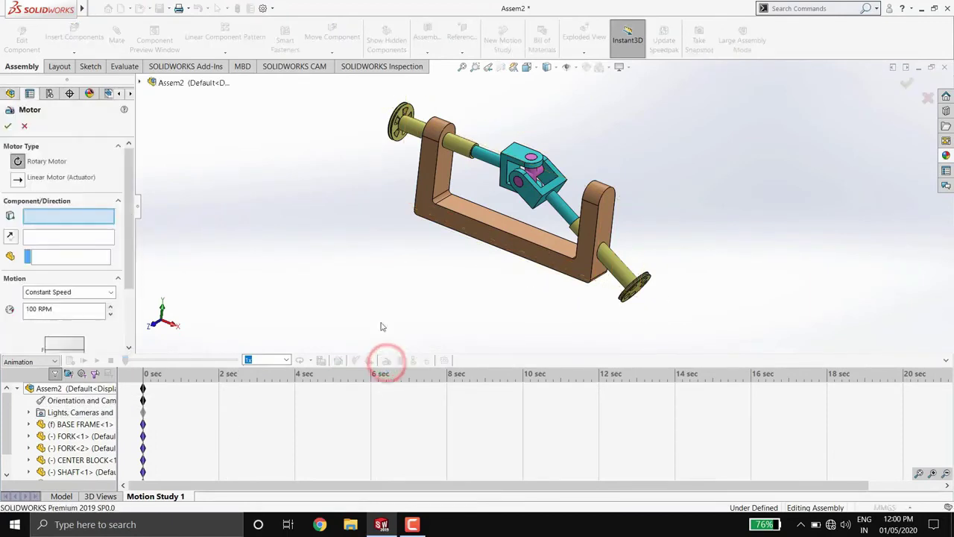
pyautogui.scroll(-2, 432, 138)
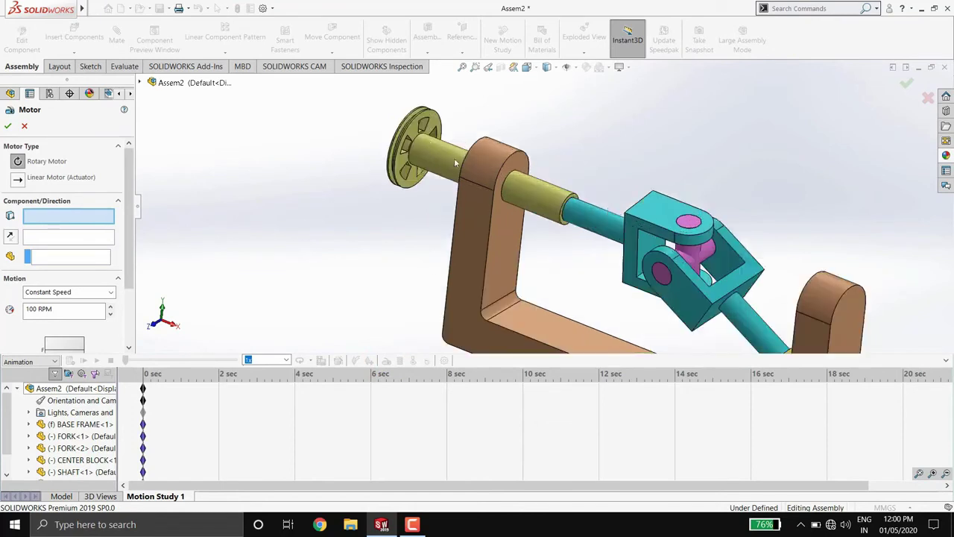
pyautogui.scroll(-2, 454, 158)
pyautogui.click(460, 173)
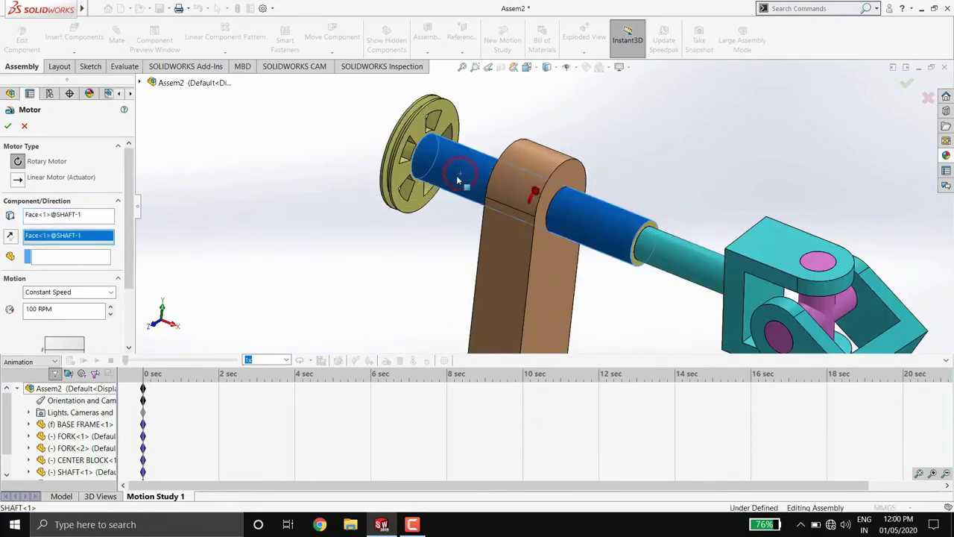
pyautogui.click(131, 251)
pyautogui.write('30')
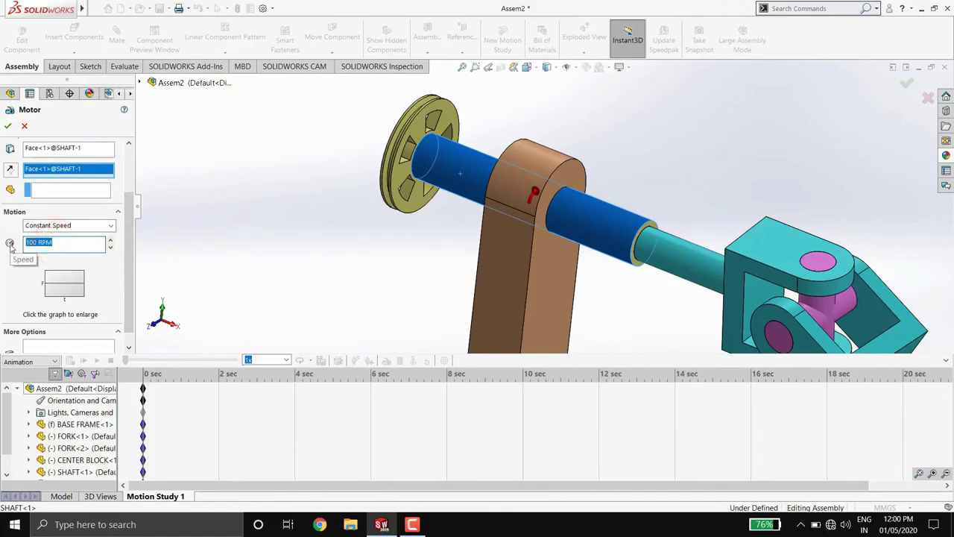
pyautogui.click(9, 126)
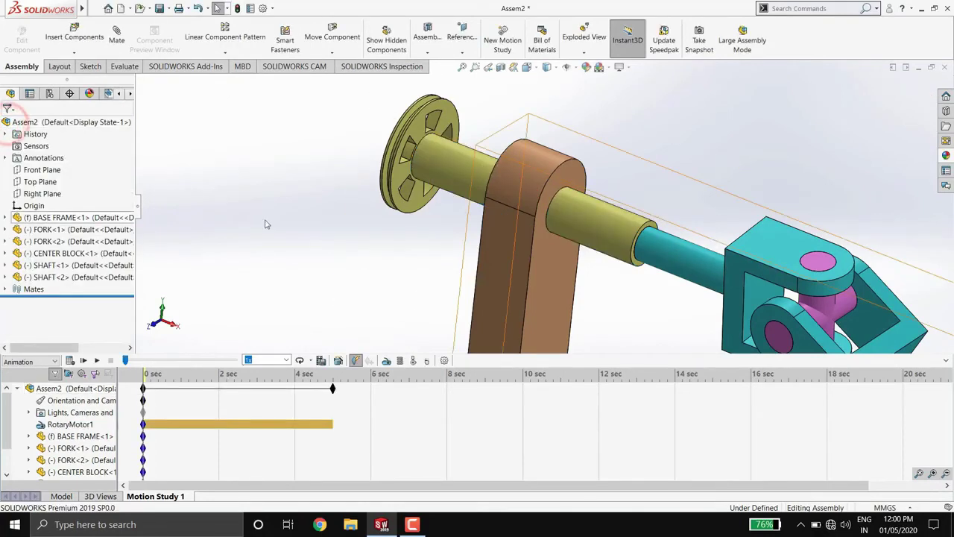
pyautogui.scroll(2, 350, 260)
pyautogui.scroll(1, 611, 253)
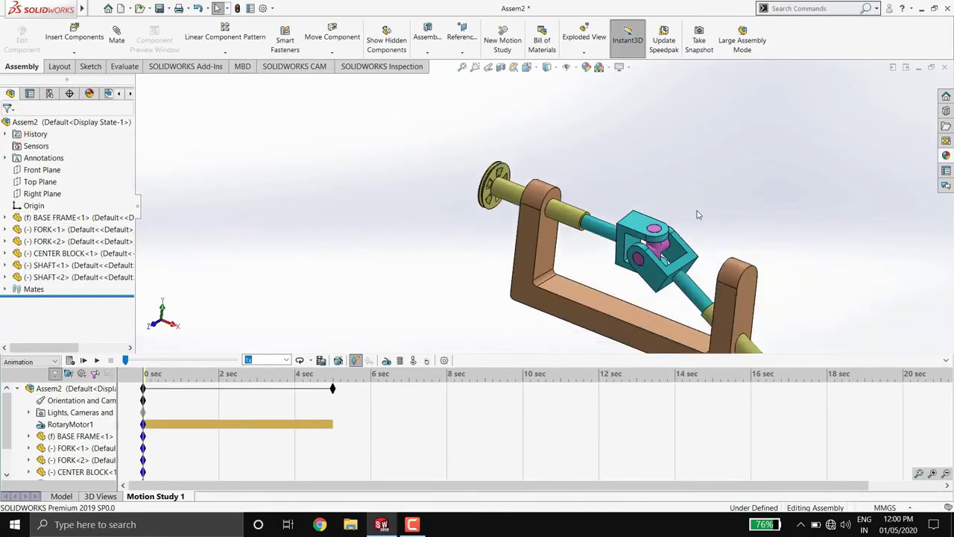
pyautogui.scroll(1, 746, 223)
pyautogui.scroll(2, 768, 241)
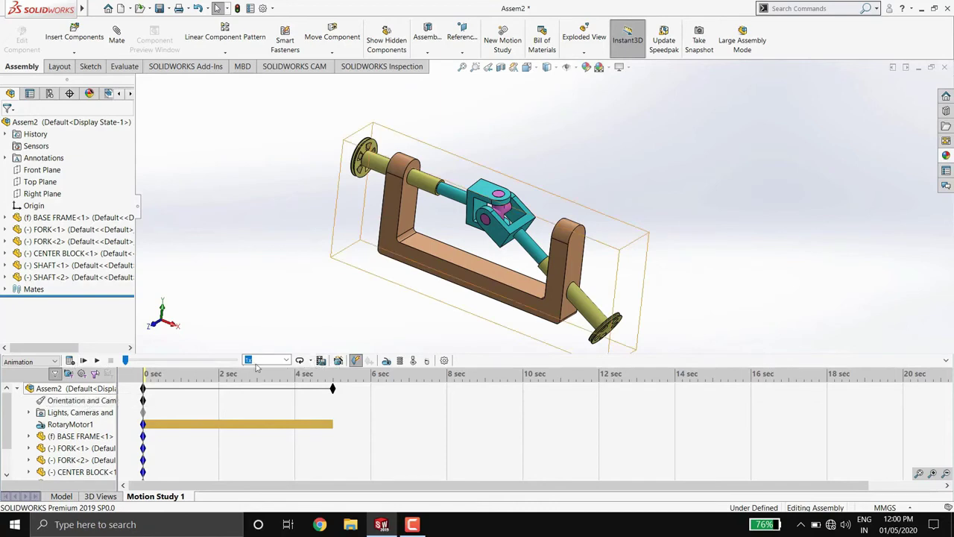
# Disable playback of view keys, calculate the 5-second study, and collapse the timeline.
pyautogui.rightClick(72, 402)
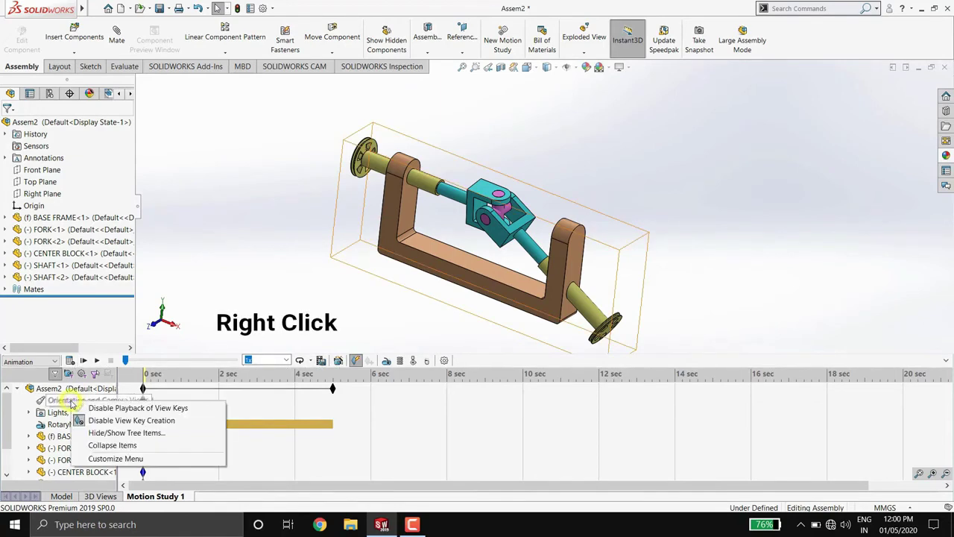
pyautogui.click(95, 408)
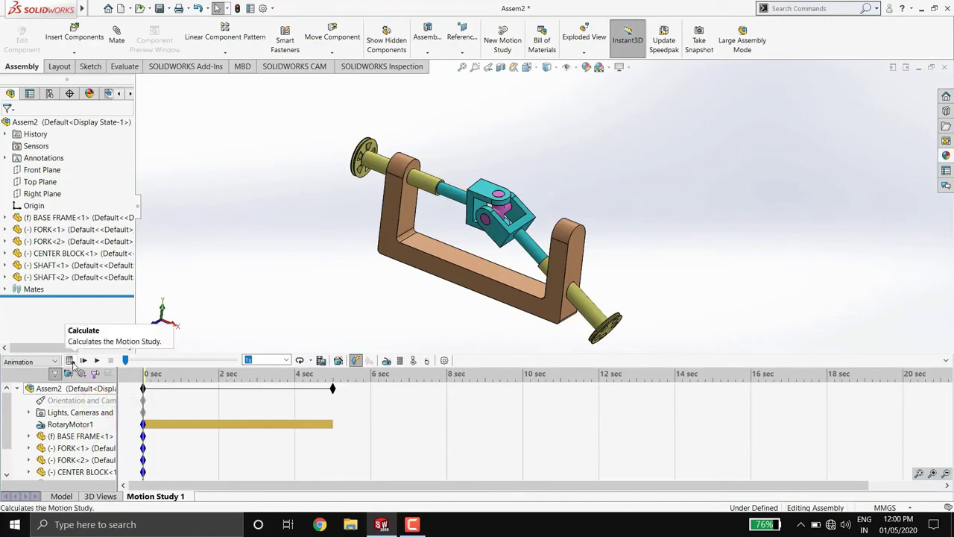
pyautogui.click(72, 361)
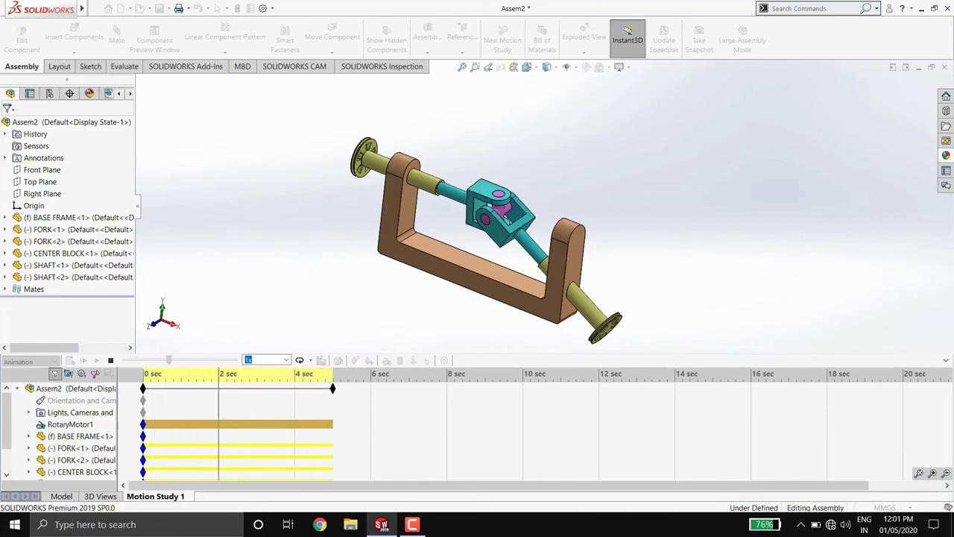
pyautogui.click(946, 363)
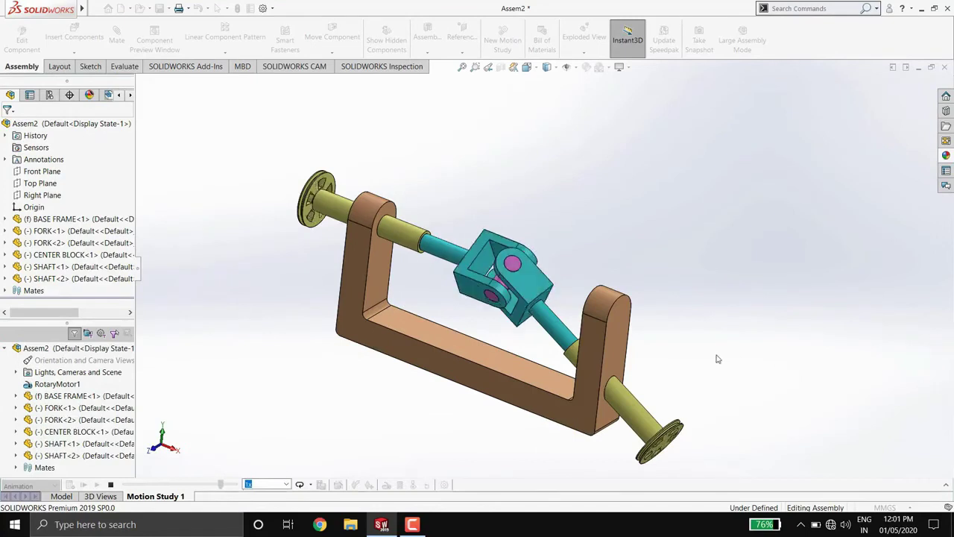
pyautogui.moveTo(720, 324)
pyautogui.mouseDown(button='middle')
pyautogui.moveTo(760, 302)
pyautogui.moveTo(736, 296)
pyautogui.moveTo(771, 269)
pyautogui.moveTo(763, 300)
pyautogui.moveTo(686, 269)
pyautogui.mouseUp(button='middle')
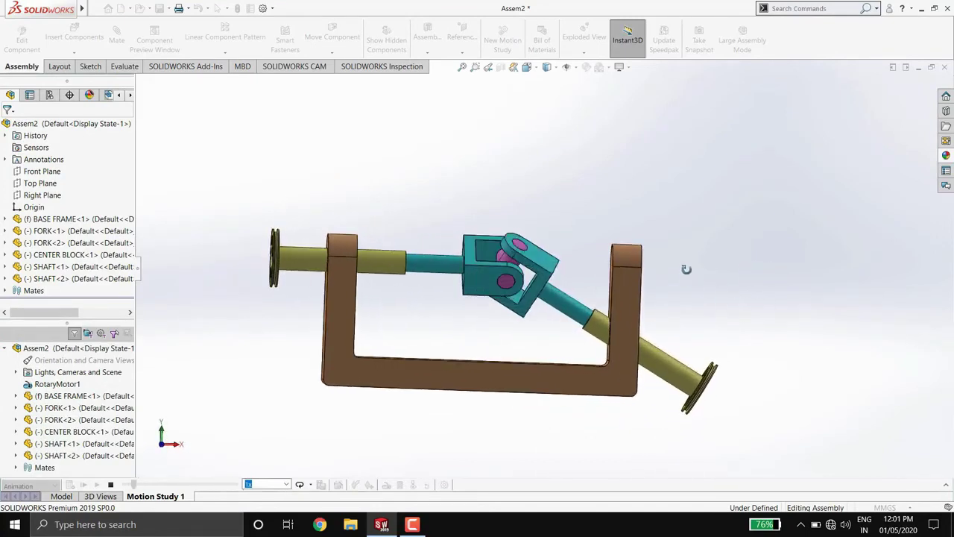
# Watch the joint animate from the Front and Isometric views, orbiting around the assembly.
pyautogui.click(536, 68)
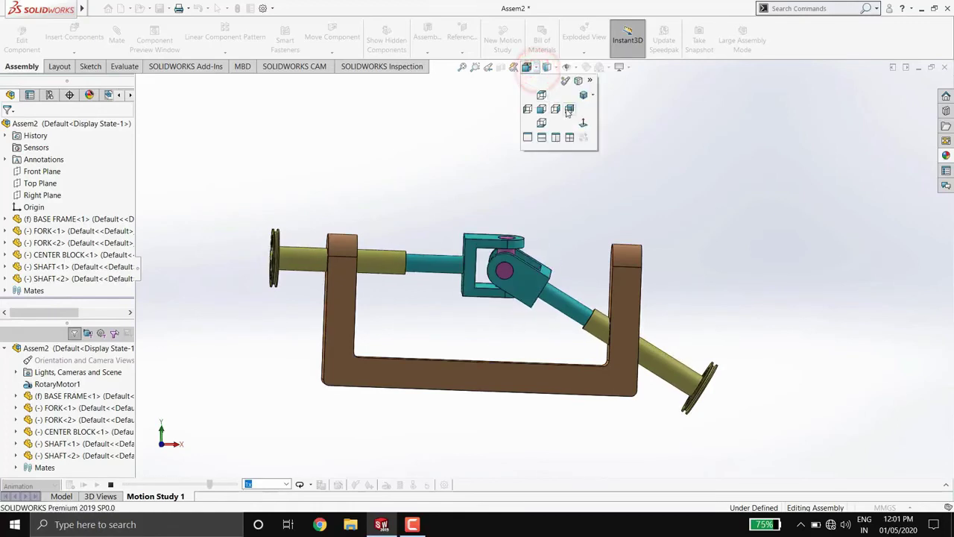
pyautogui.click(543, 109)
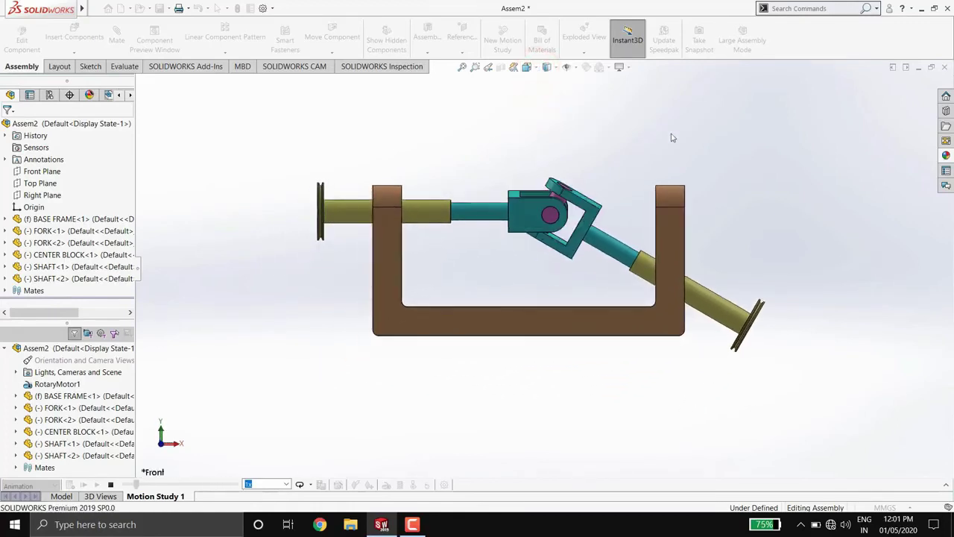
pyautogui.click(534, 67)
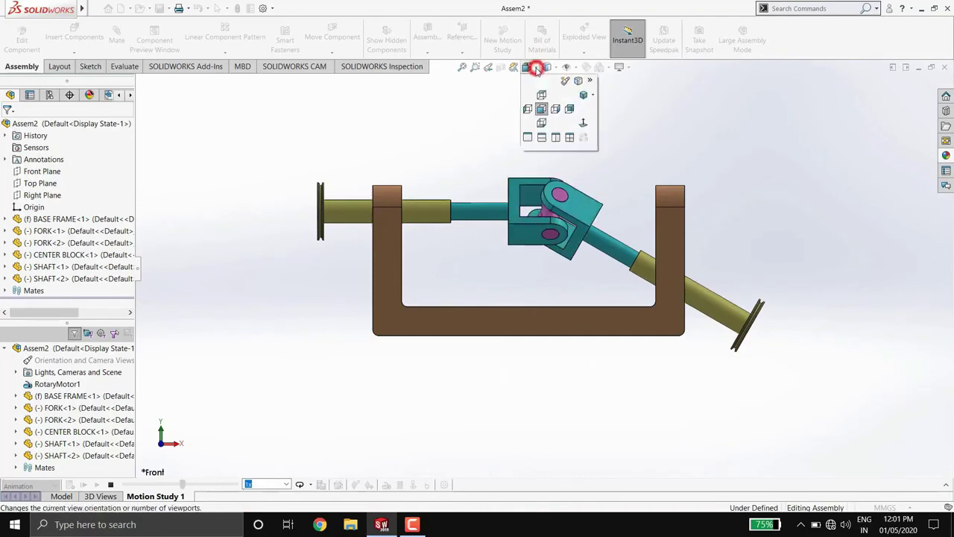
pyautogui.click(593, 95)
pyautogui.click(601, 104)
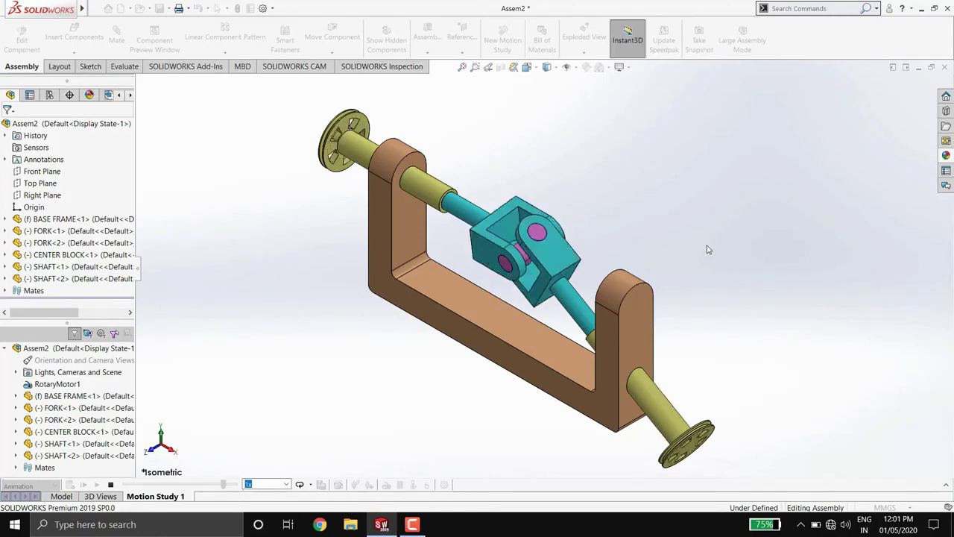
pyautogui.moveTo(689, 266); pyautogui.dragTo(598, 195, button='middle')
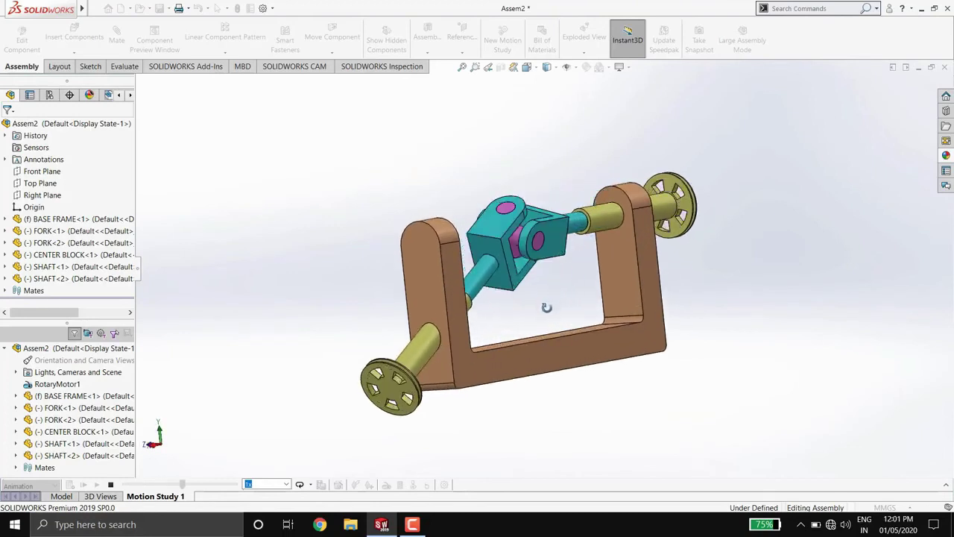
pyautogui.moveTo(547, 306); pyautogui.dragTo(543, 293, button='middle')
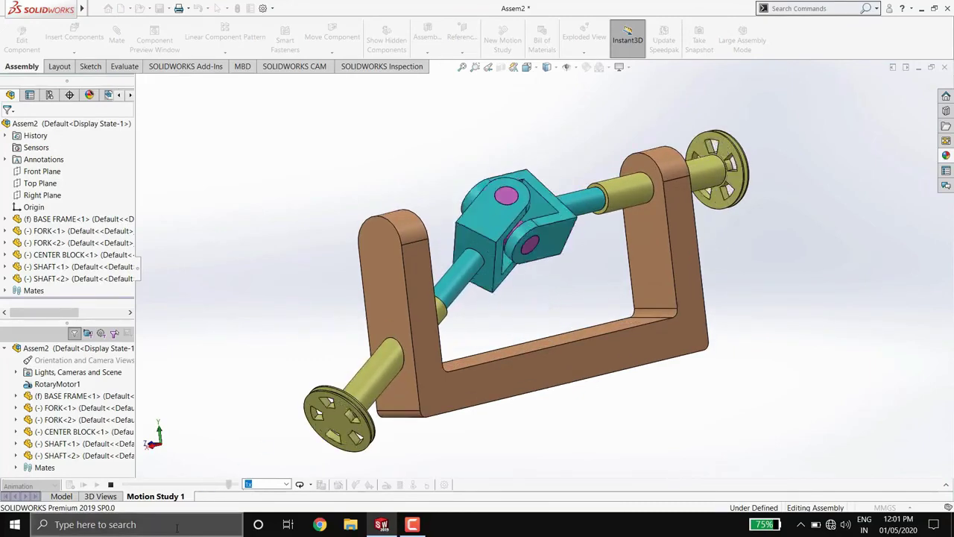
pyautogui.click(213, 438)
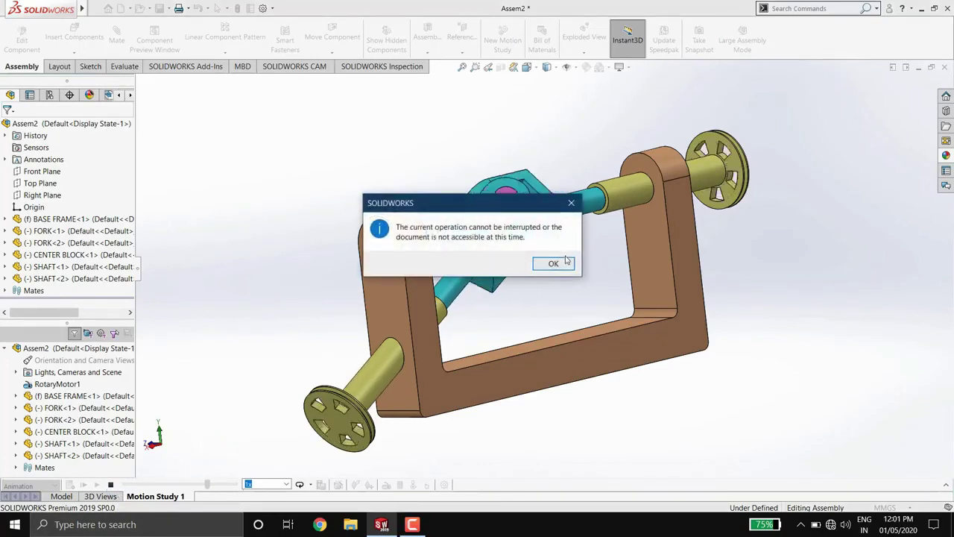
# Dismiss the notice, stop playback, and return to the Model tab in Isometric view.
pyautogui.click(557, 267)
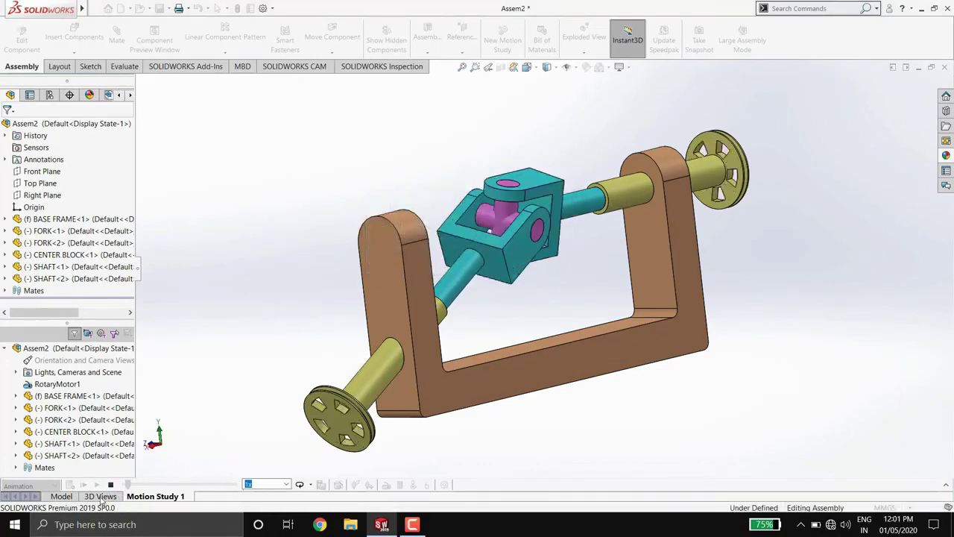
pyautogui.click(109, 485)
pyautogui.click(62, 497)
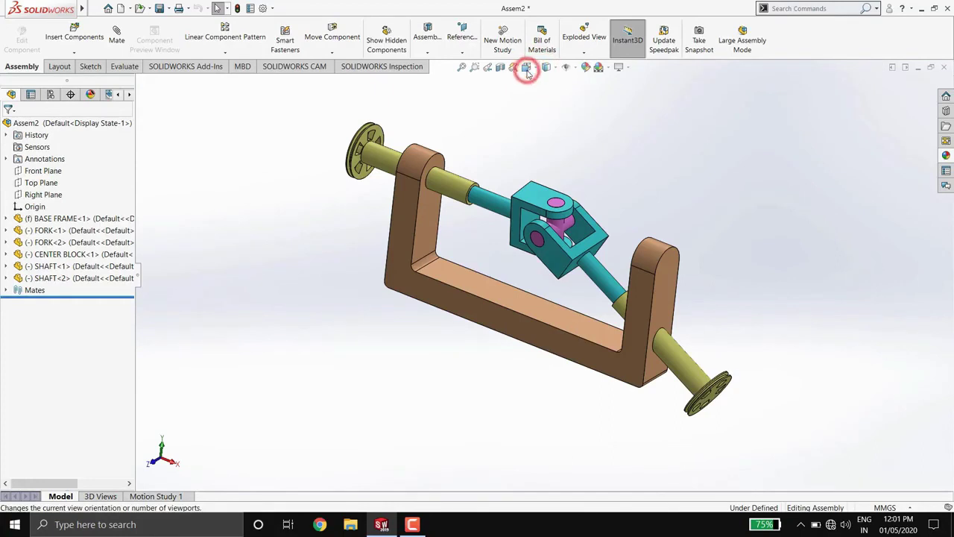
pyautogui.click(528, 71)
pyautogui.click(582, 96)
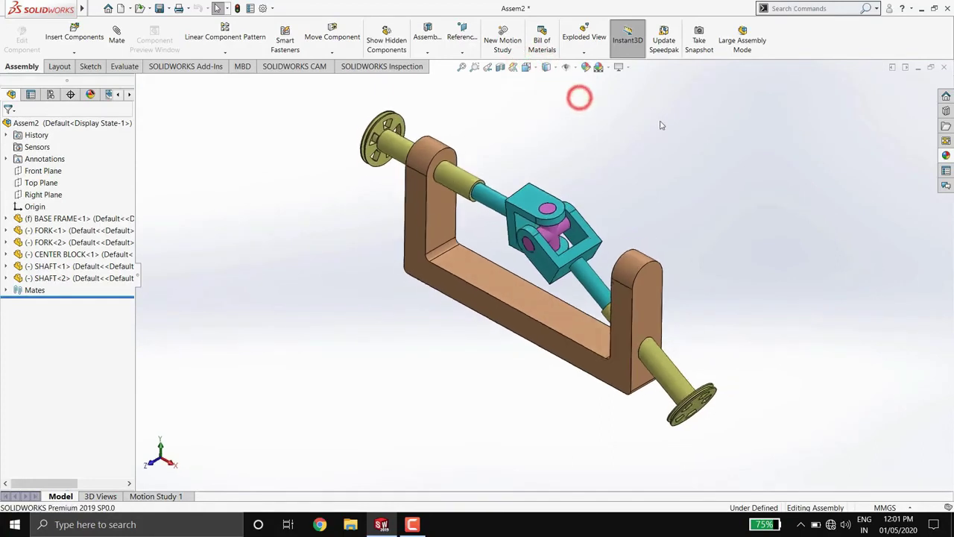